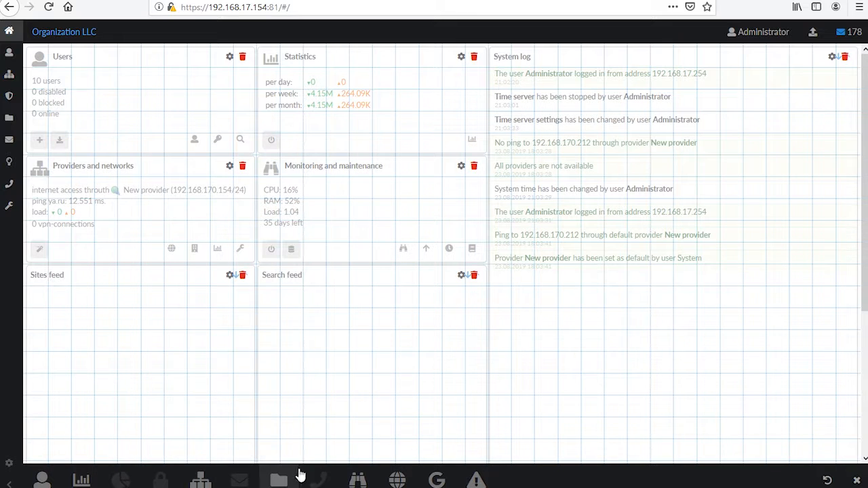
- Rearrange the dashboard so the Web and FTP server widget sits beside Providers and networks, then finish editing the layout
scroll(343, 425, "down", 5)
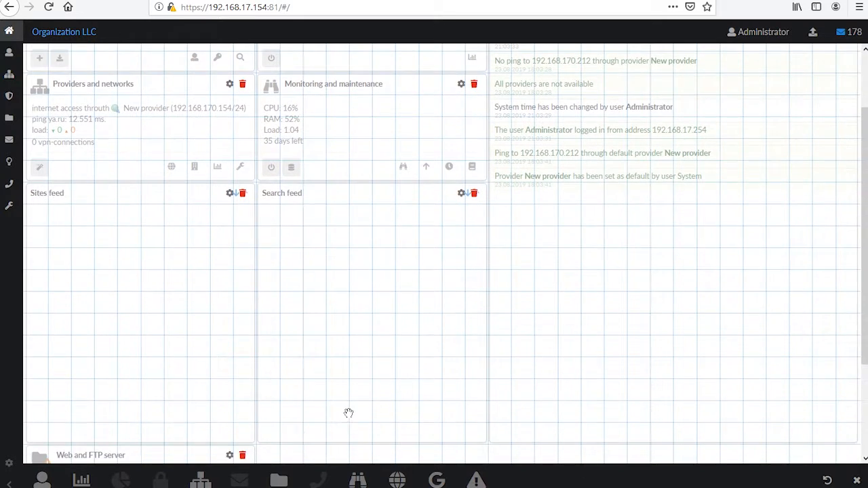
left_click_drag(142, 348, 272, 115)
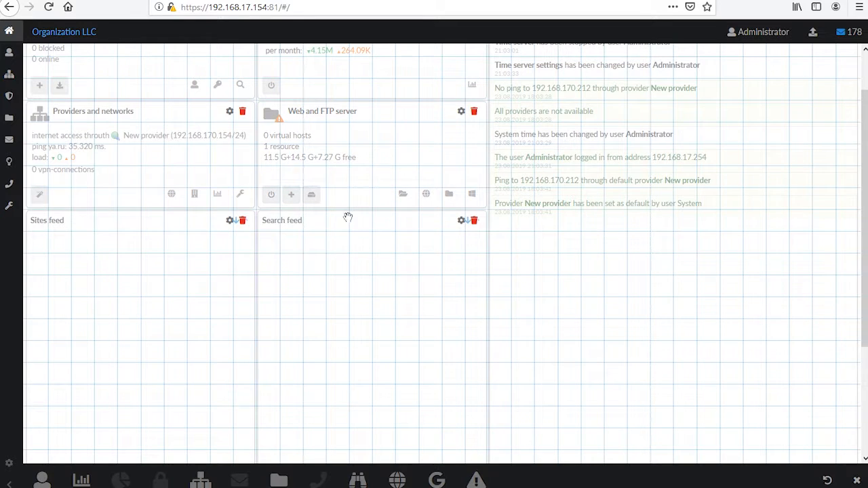
left_click(856, 480)
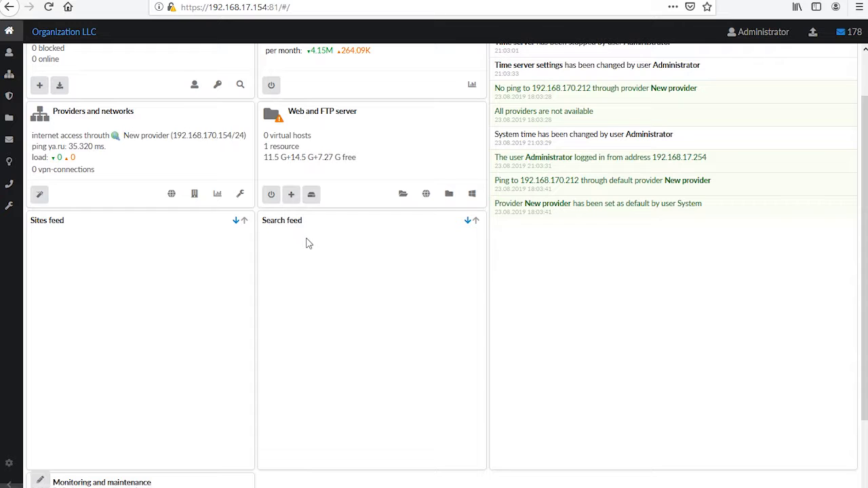
scroll(323, 248, "up", 2)
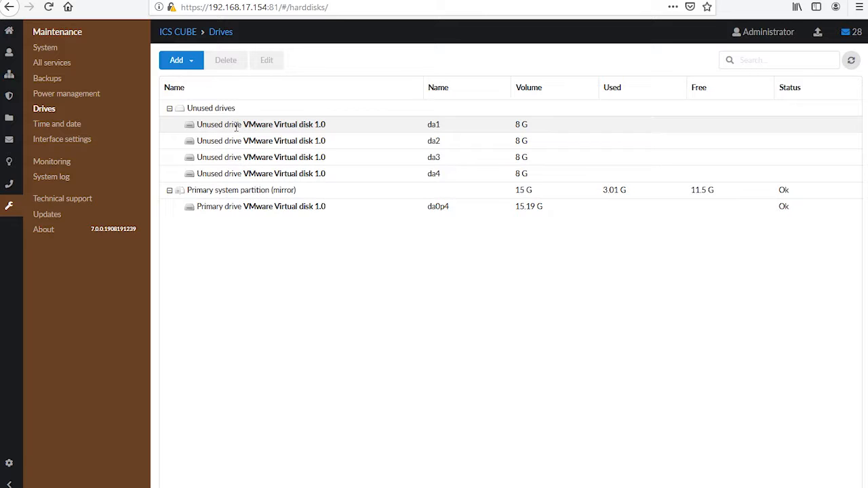
- Create a new mirror partition named Mirror
left_click(180, 66)
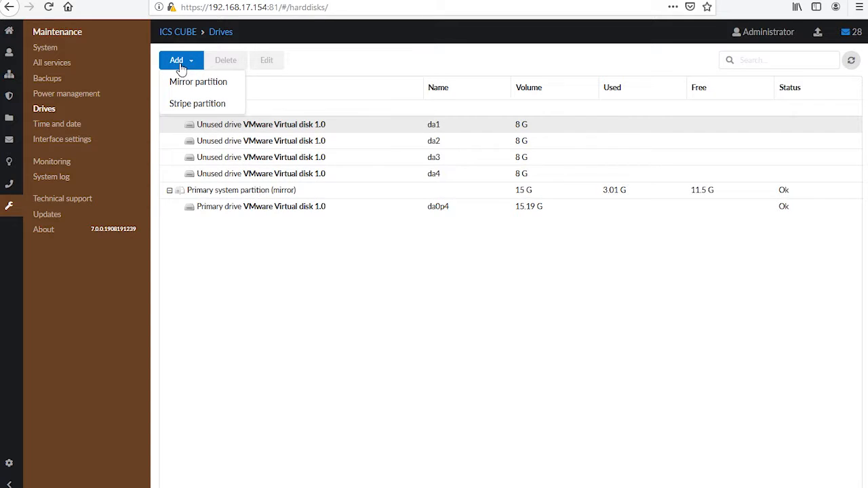
left_click(231, 82)
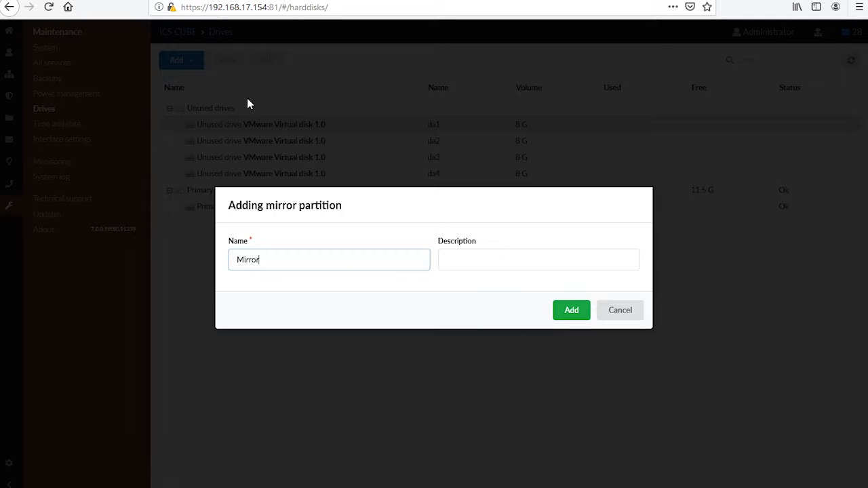
left_click(573, 311)
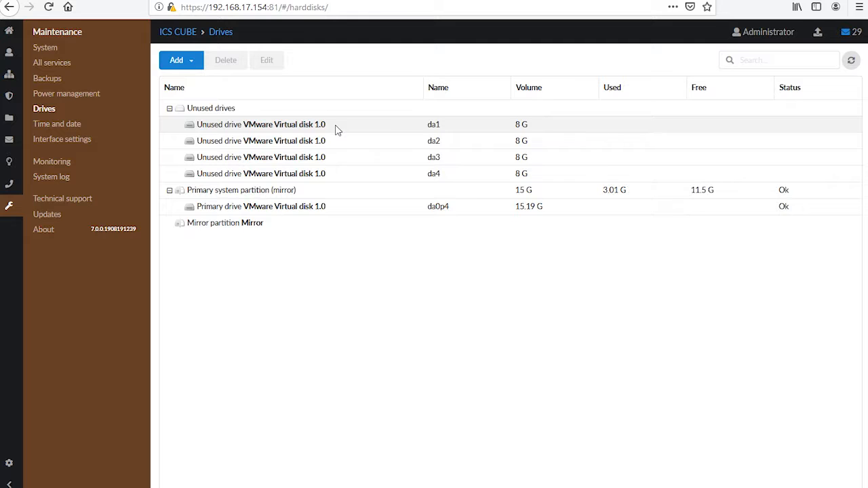
- Add the unused drives da1 and da2 to the Mirror partition, confirming each data-loss warning
left_click_drag(337, 128, 296, 218)
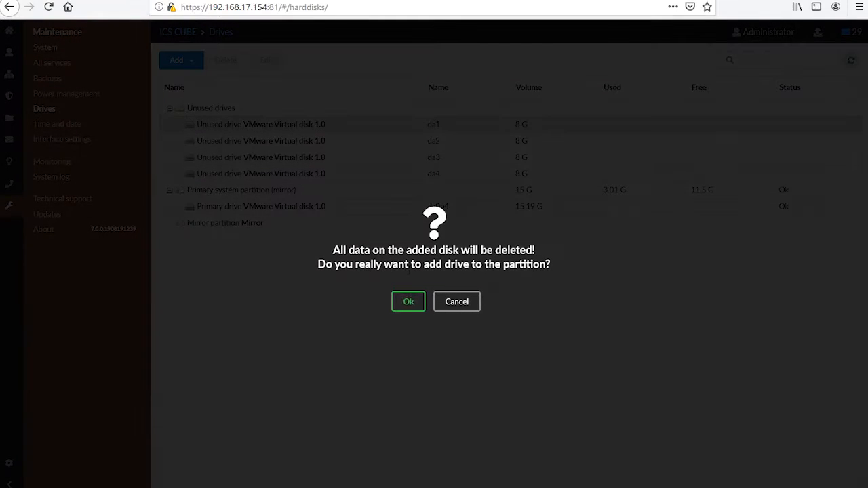
left_click(409, 302)
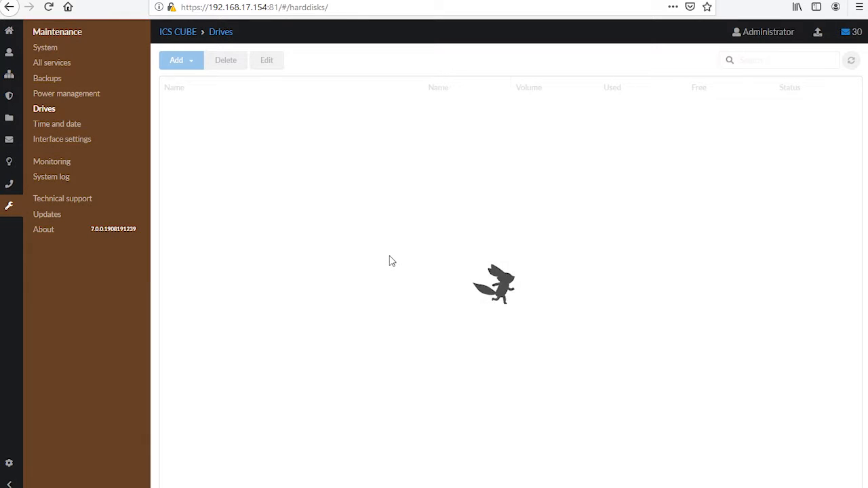
left_click_drag(367, 126, 353, 220)
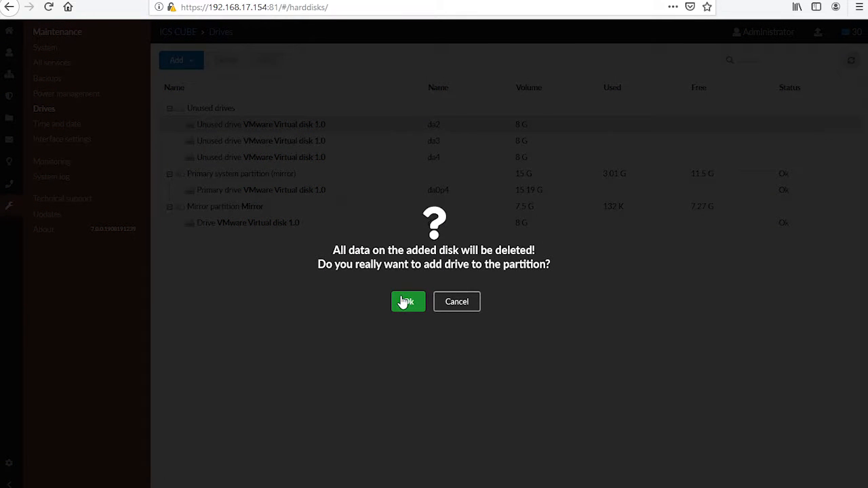
left_click(407, 302)
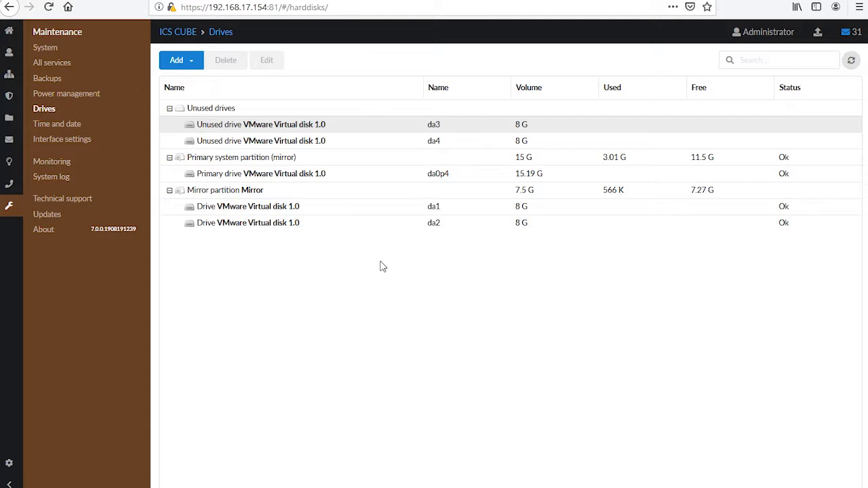
- Create a new stripe partition named Stripe
left_click(187, 65)
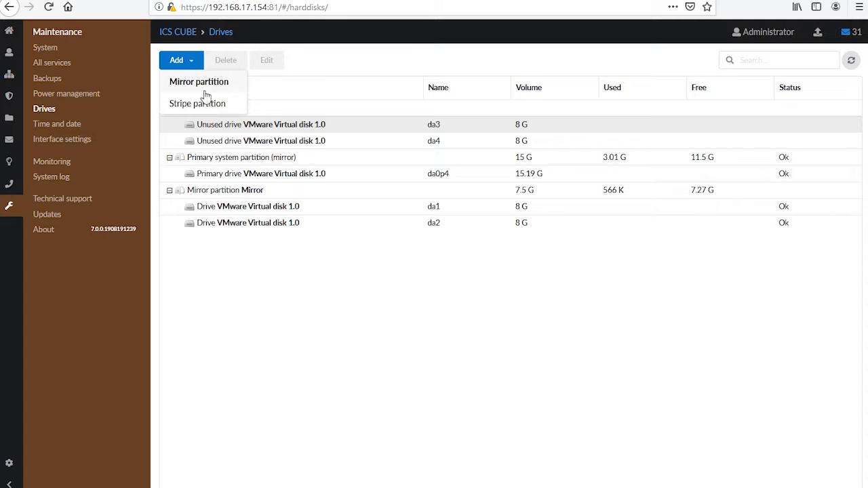
left_click(210, 103)
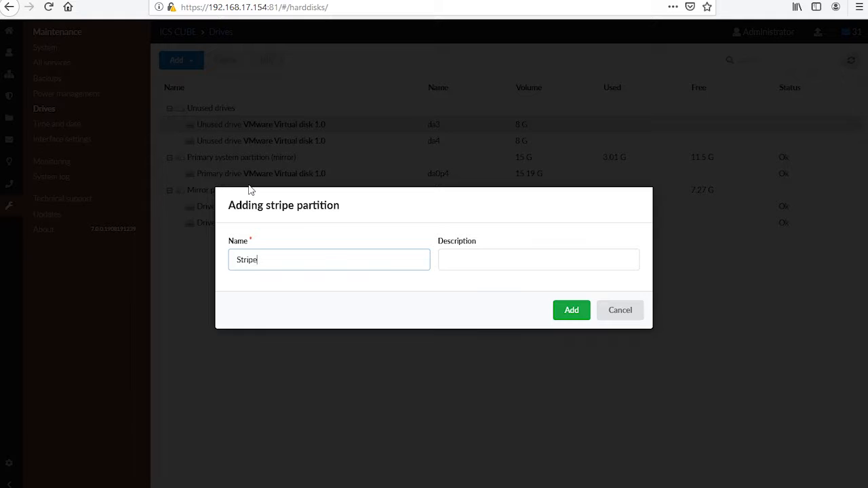
left_click(562, 313)
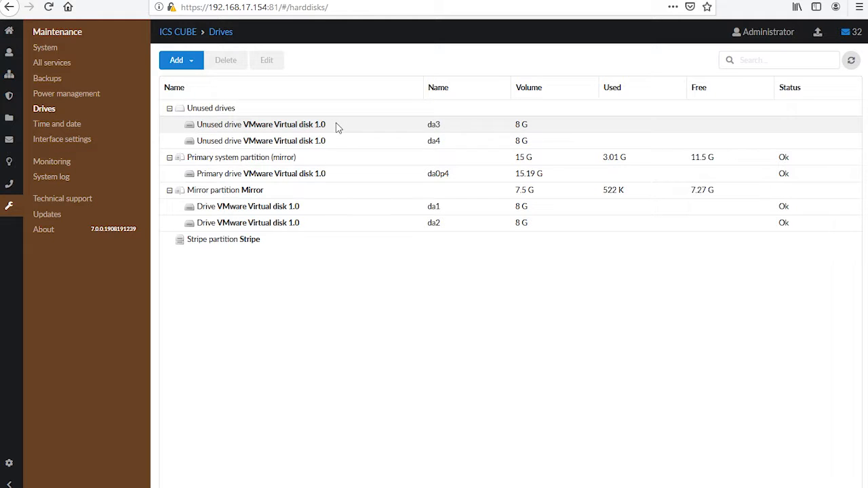
- Add the remaining drives da3 and da4 to the Stripe partition, confirming each irreversible-operation warning
left_click_drag(335, 126, 284, 241)
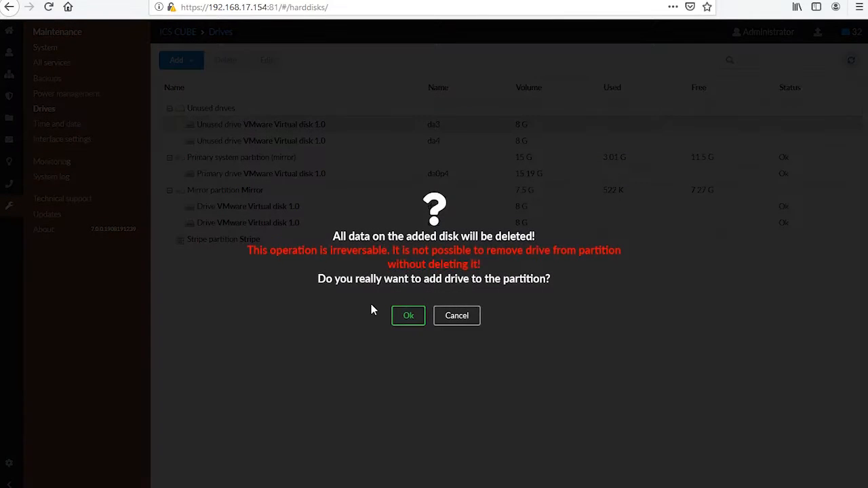
left_click(409, 316)
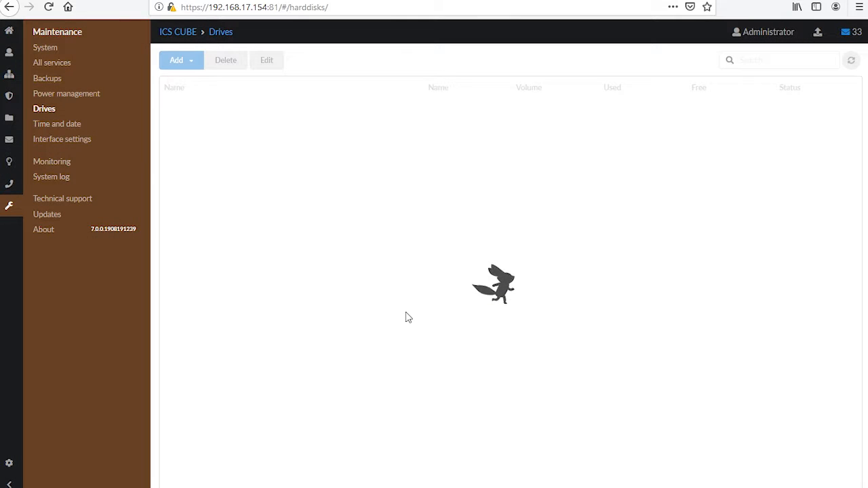
left_click_drag(332, 137, 316, 229)
left_click(396, 317)
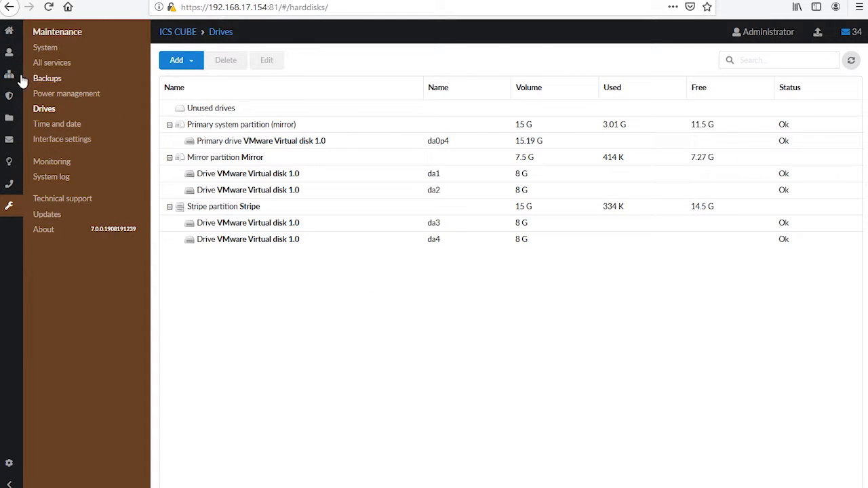
- Open the file server's FTP section and review its settings
left_click(15, 117)
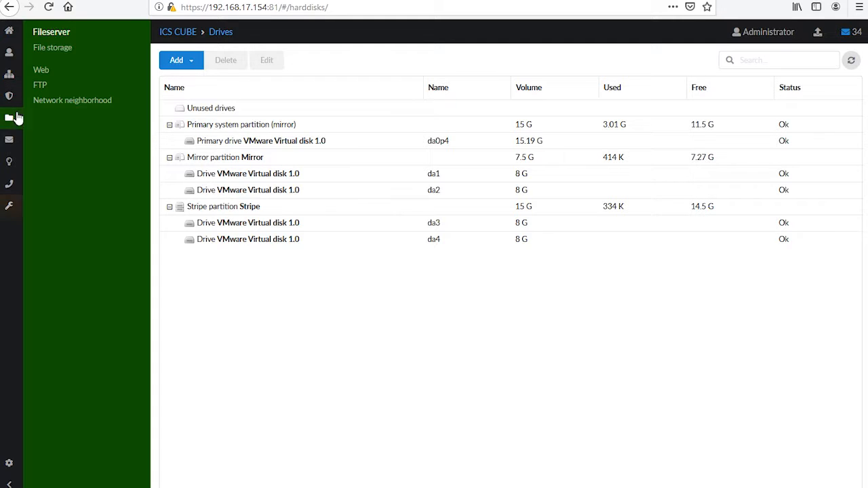
left_click(59, 84)
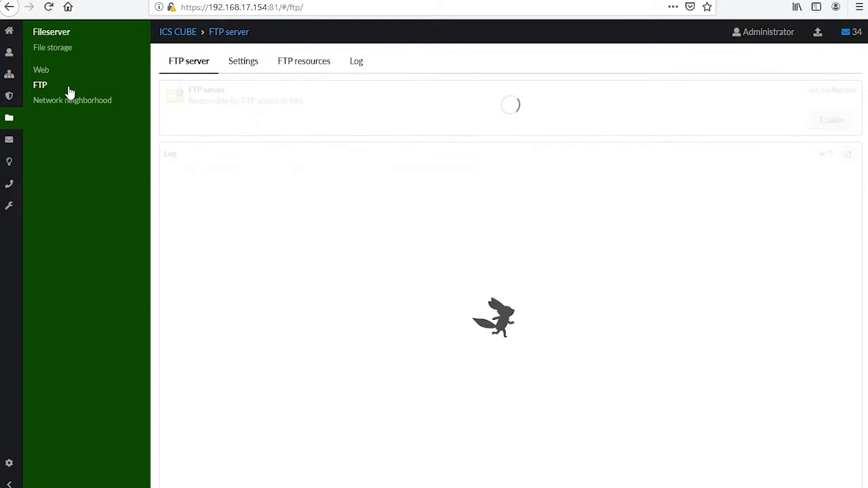
left_click(248, 63)
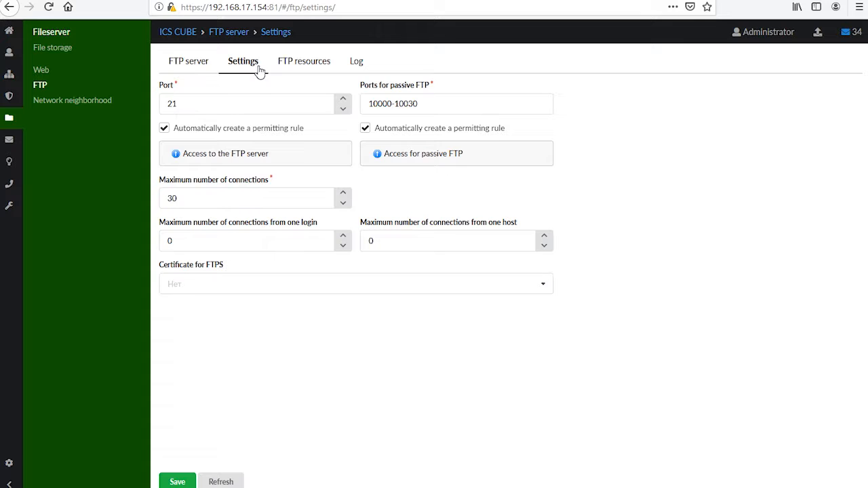
- Start adding a new FTP resource and name it FTP
left_click(300, 70)
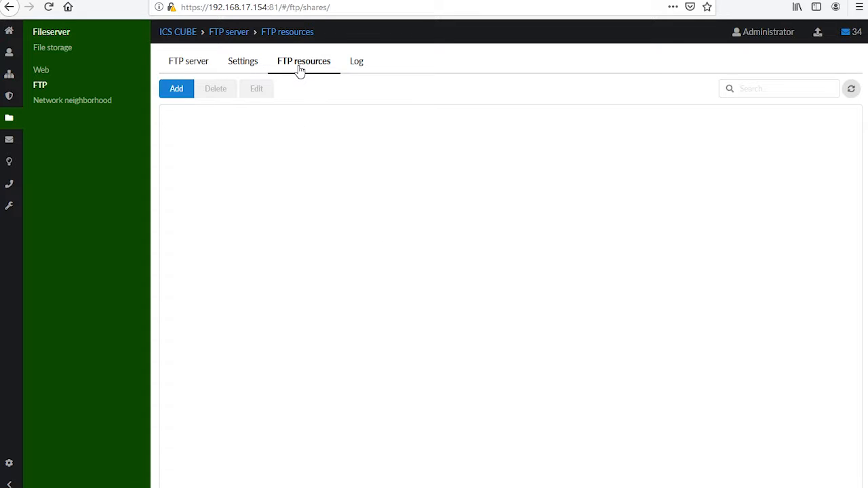
left_click(188, 92)
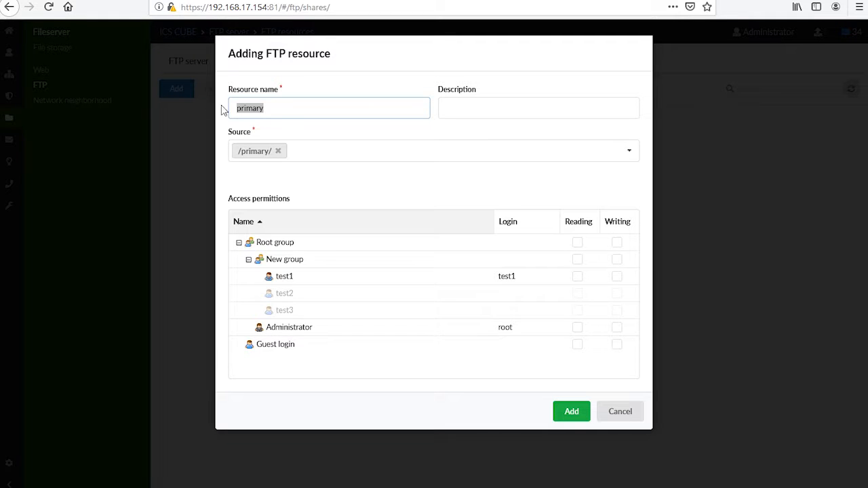
left_click_drag(266, 110, 233, 112)
type("FTP")
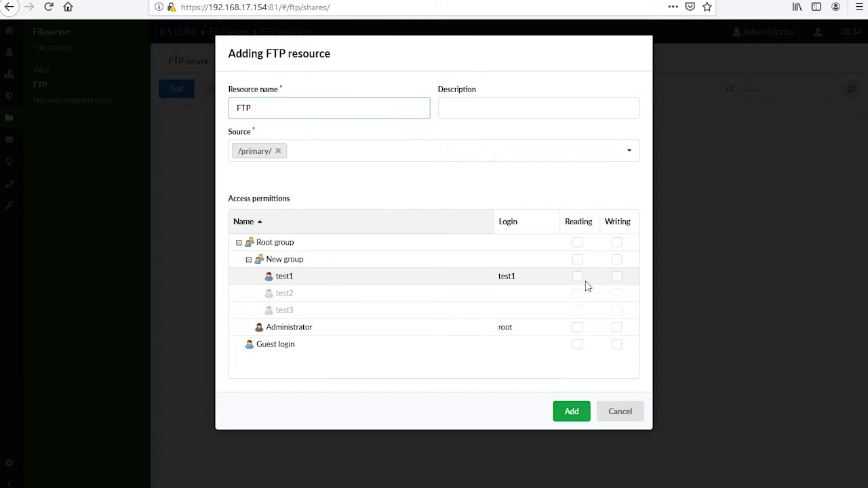
- Give Administrator read and write access and Guest login read access, then save the FTP resource
left_click(577, 330)
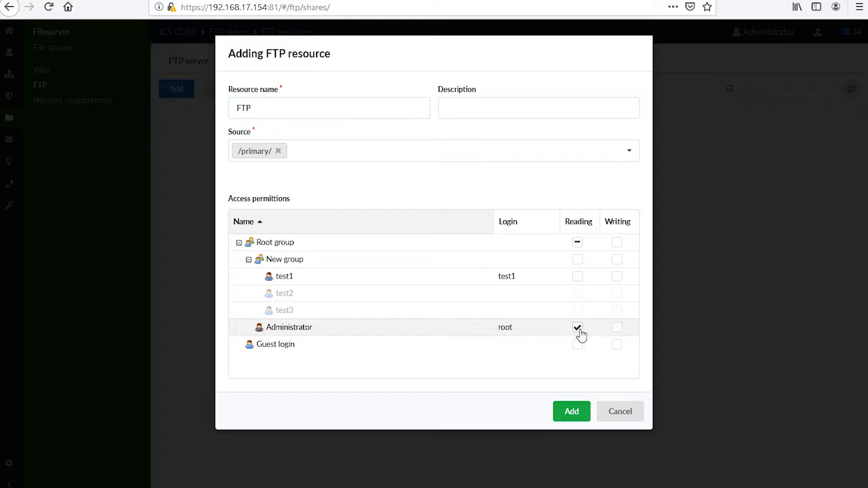
left_click(617, 329)
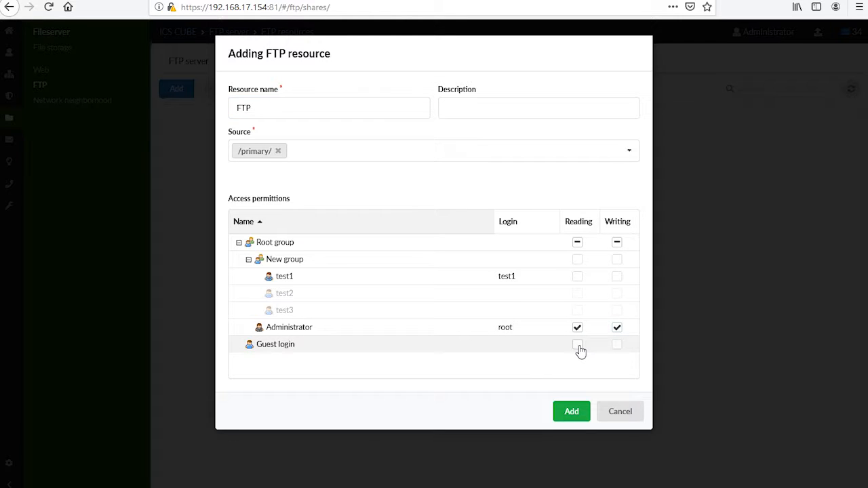
left_click(577, 345)
left_click(576, 411)
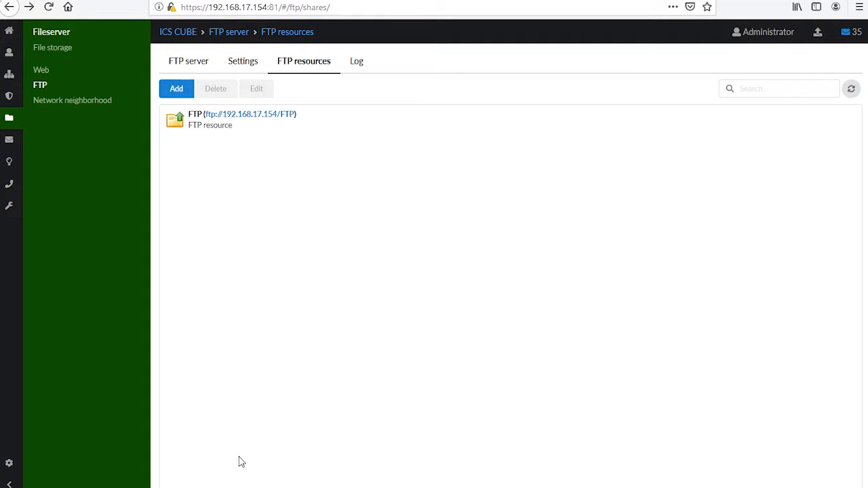
- Open the web server settings and check the available certificates for HTTPS without choosing one
left_click(50, 76)
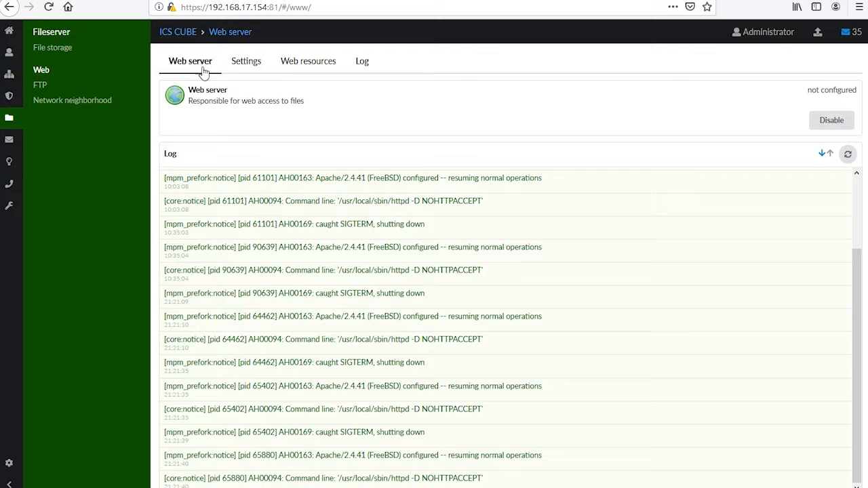
left_click(246, 66)
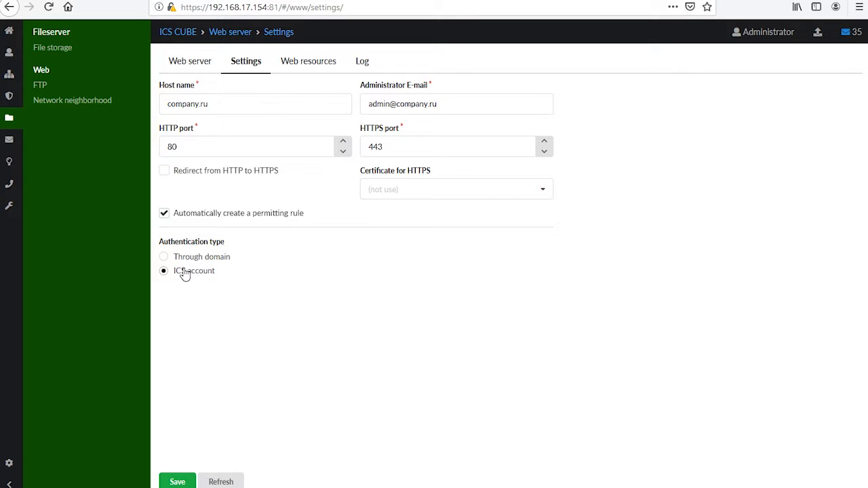
left_click(380, 187)
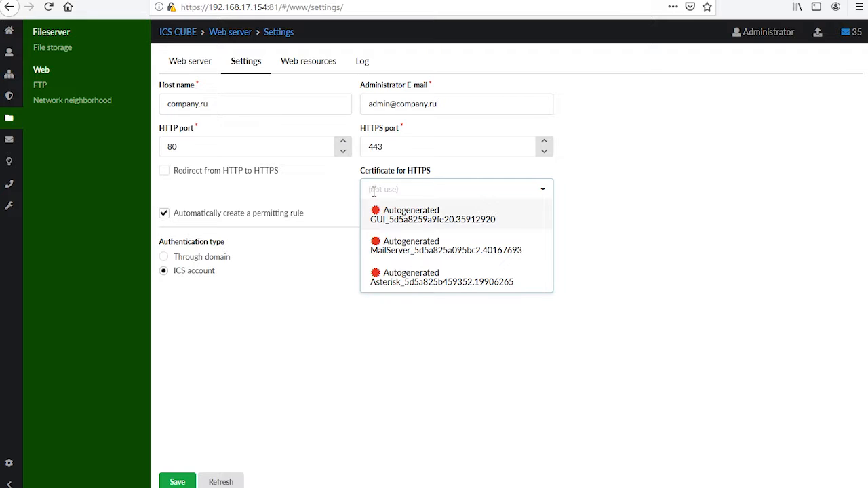
left_click(347, 209)
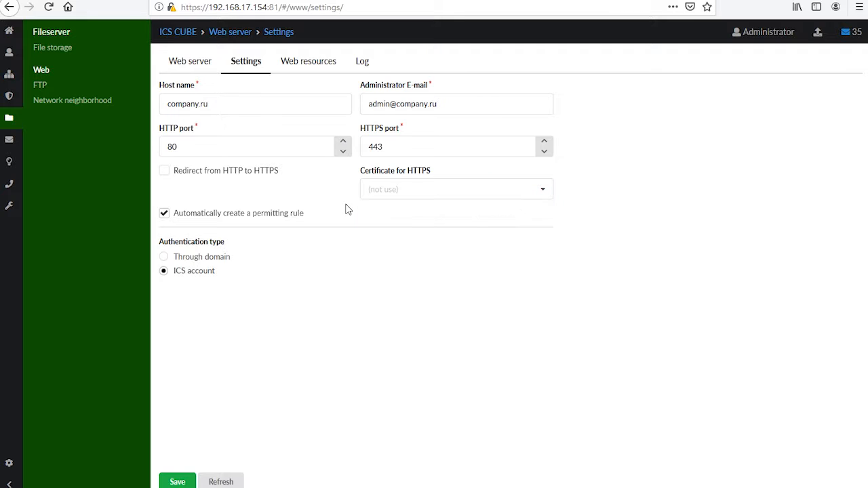
- Start adding a new web resource from the web resources list
left_click(306, 69)
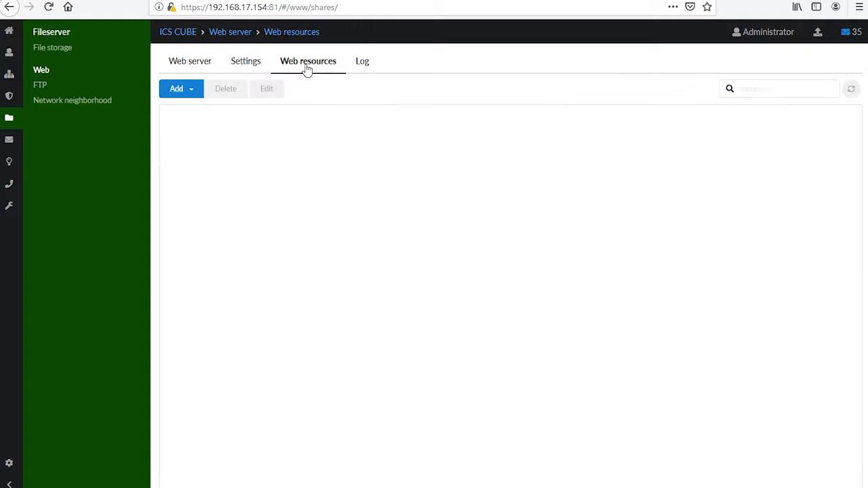
left_click(190, 95)
left_click(182, 90)
left_click(182, 89)
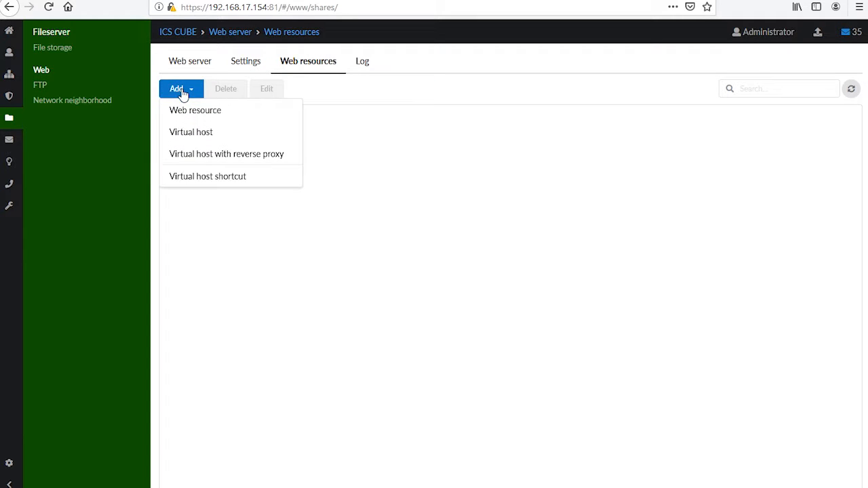
left_click(186, 114)
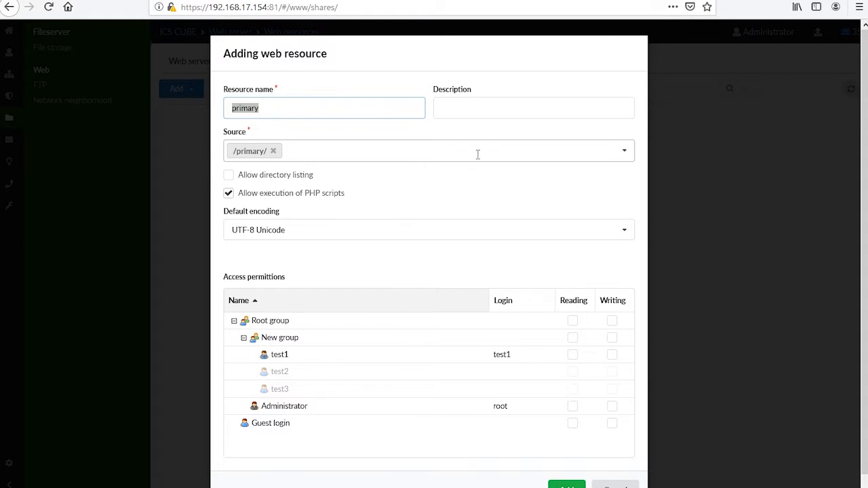
- Set the web resource's source to the Mirror folder and allow directory listing
left_click(624, 151)
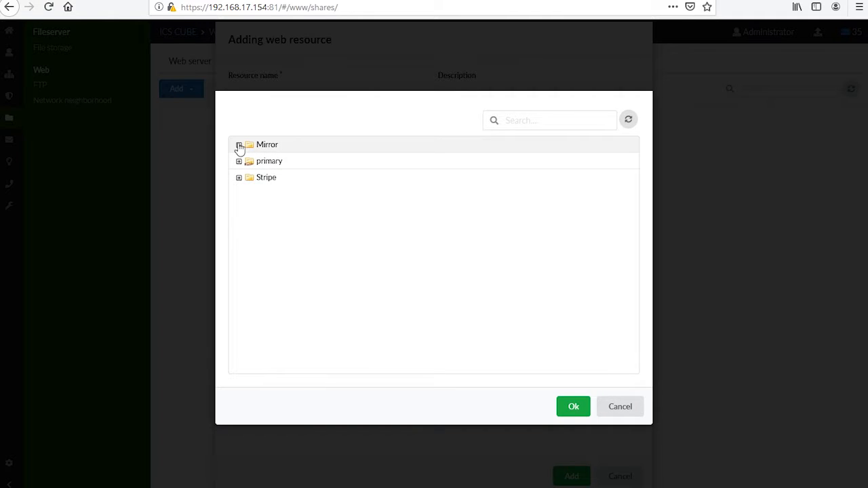
left_click(238, 144)
double_click(293, 150)
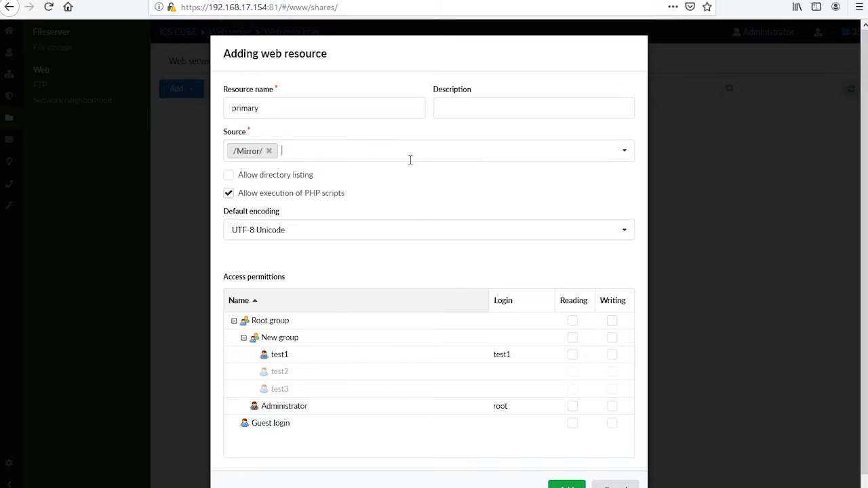
double_click(304, 109)
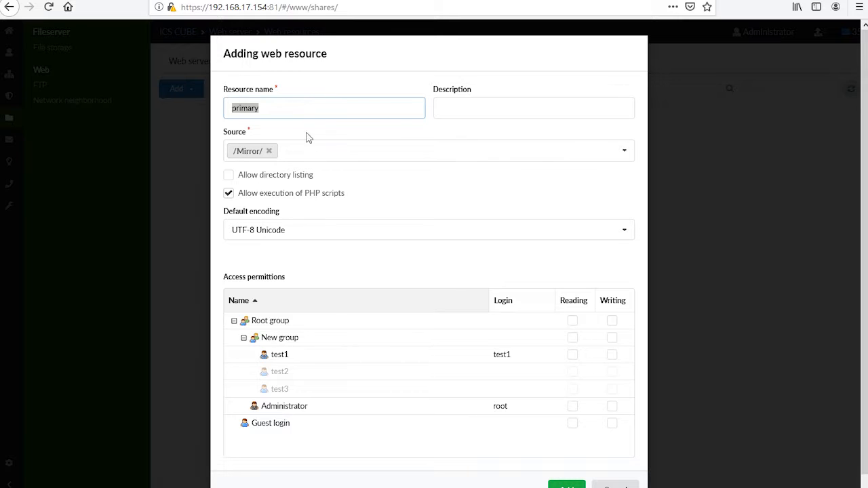
left_click(295, 178)
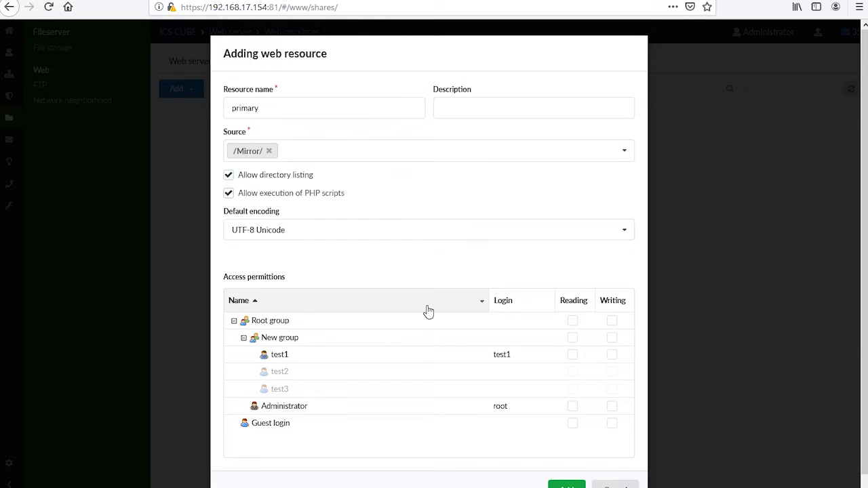
- Give Guest login read and write access and add the primary web resource
left_click(573, 424)
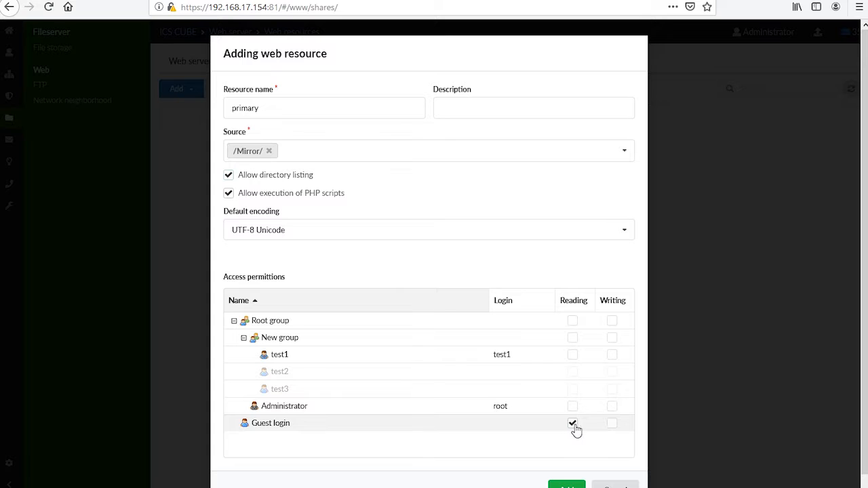
left_click(612, 424)
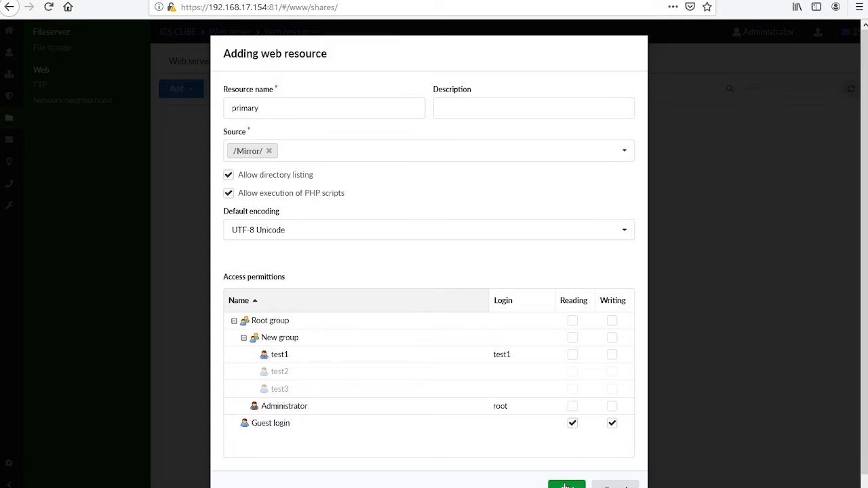
left_click(564, 483)
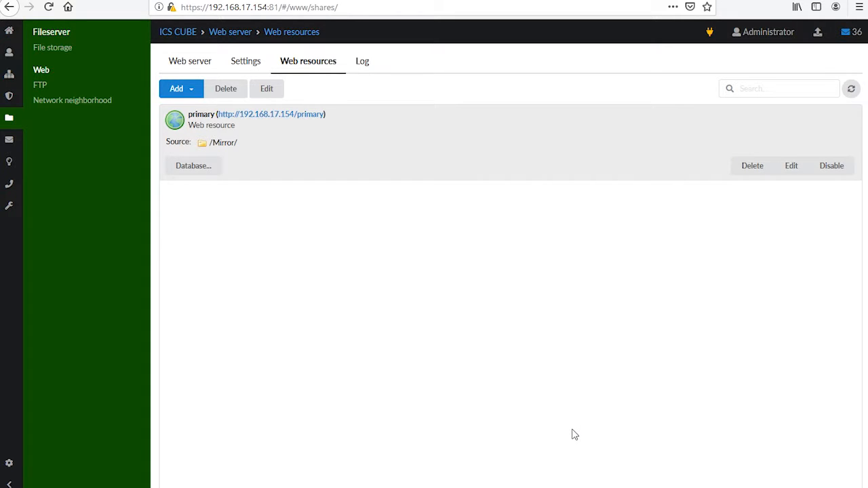
- Start adding a virtual host named mydomain.com with the description my web page
left_click(181, 90)
left_click(197, 132)
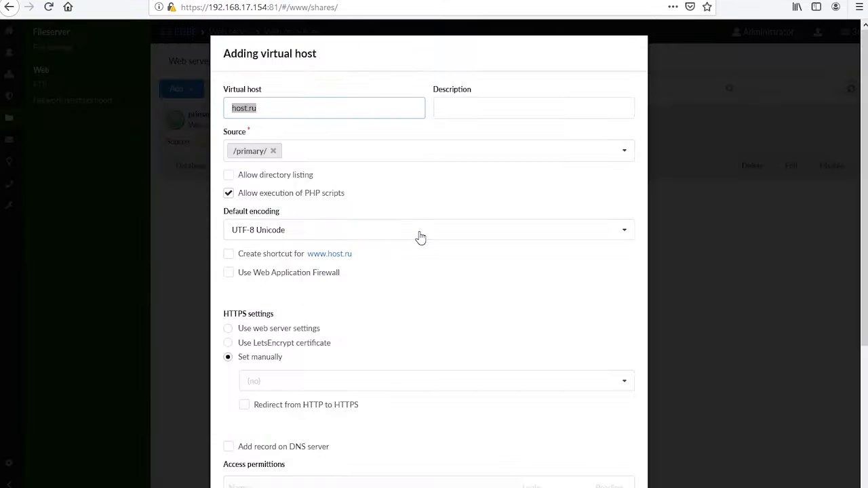
type("m")
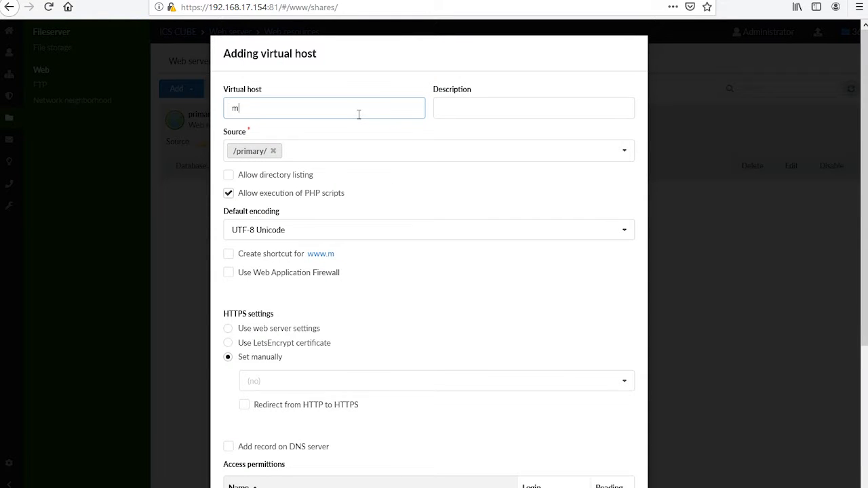
type("yhomain.com")
key("Tab")
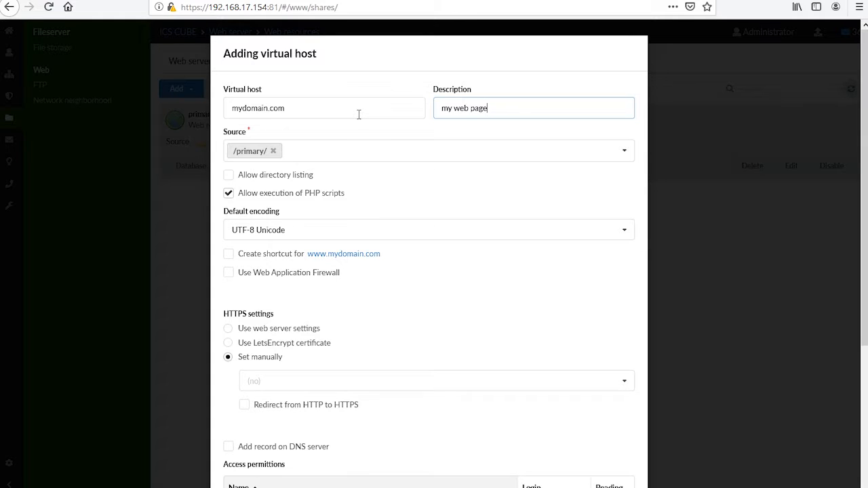
left_click(628, 157)
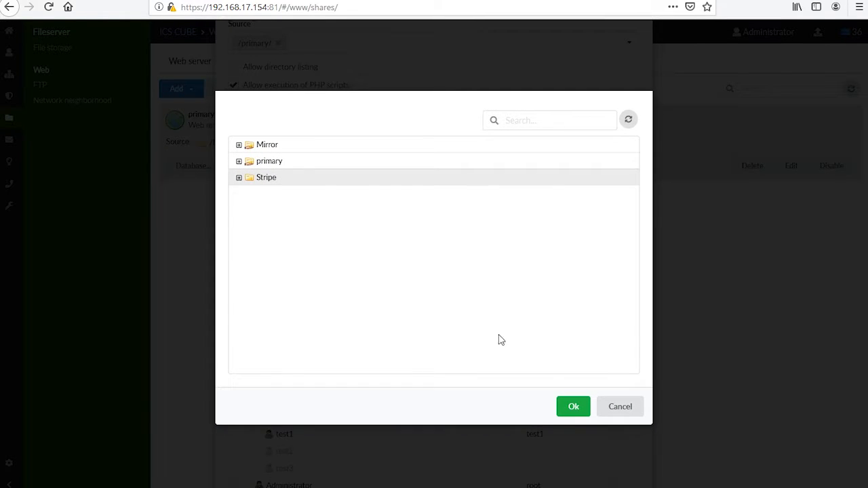
left_click(571, 405)
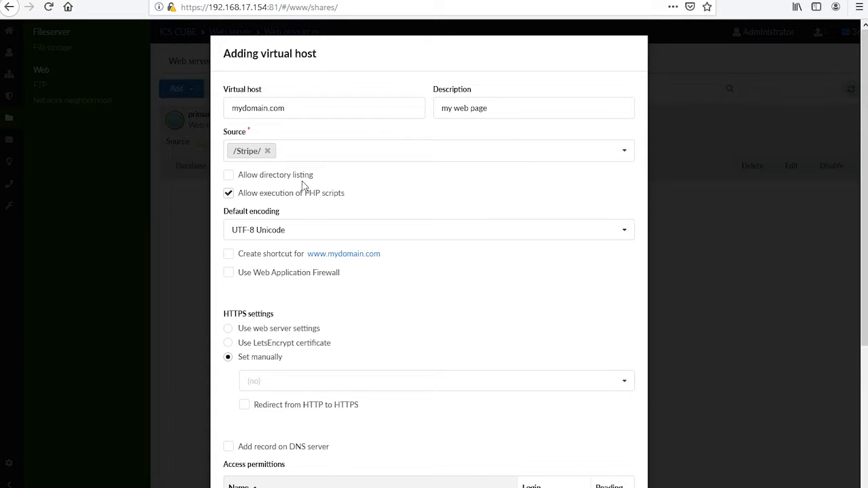
scroll(292, 210, "down", 1)
scroll(293, 210, "down", 2)
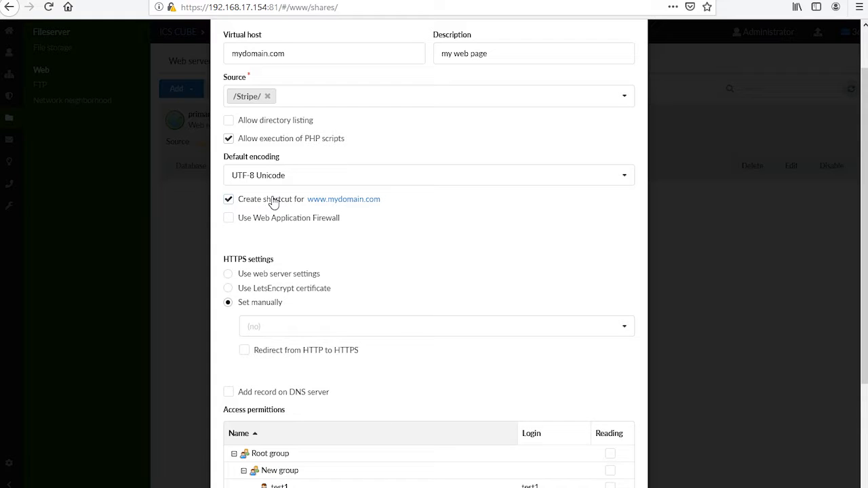
left_click(276, 222)
left_click(626, 328)
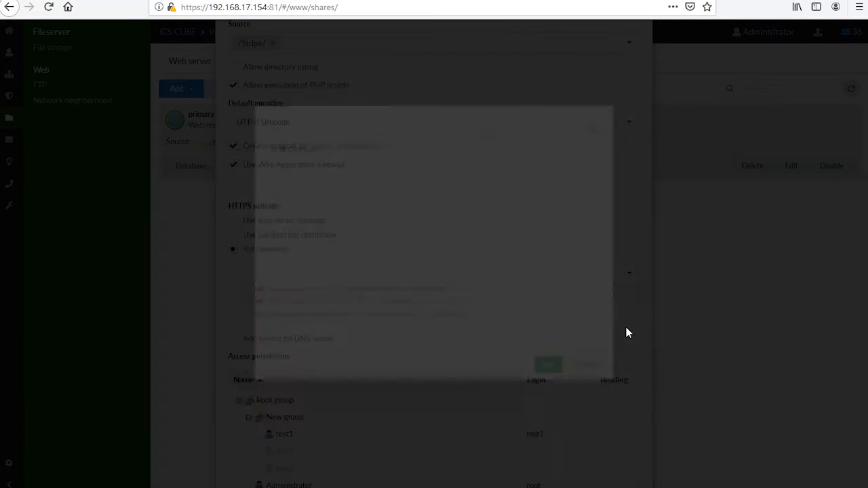
left_click(240, 146)
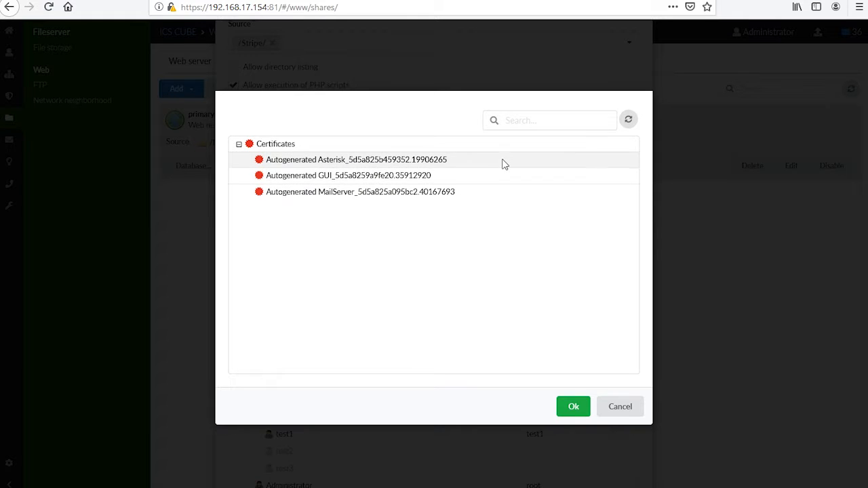
left_click(630, 418)
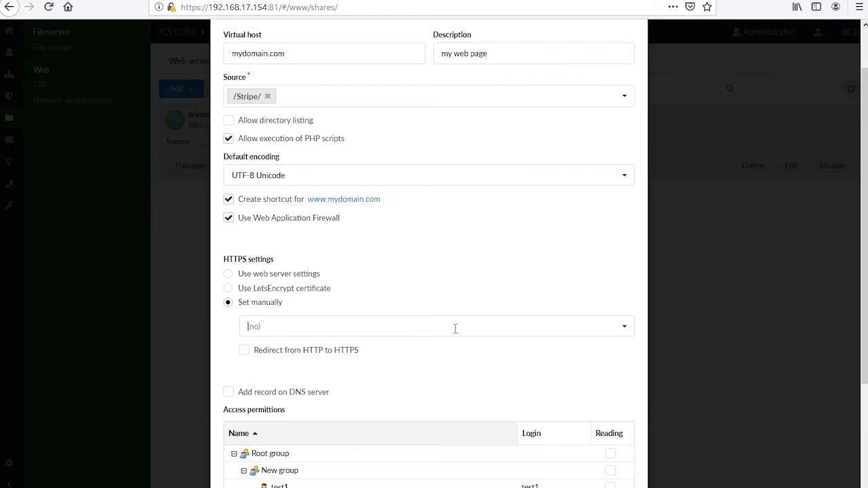
- Switch HTTPS to use the web server settings and enable adding a record on the DNS server
left_click(306, 274)
scroll(322, 371, "down", 2)
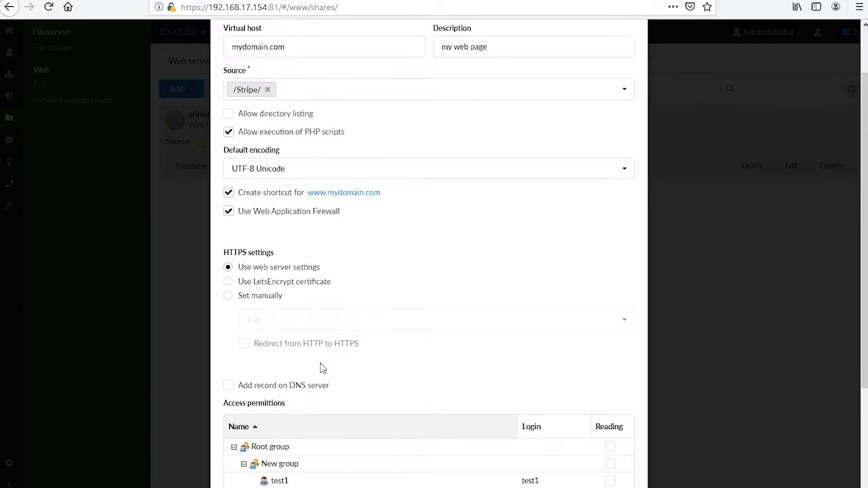
left_click(303, 337)
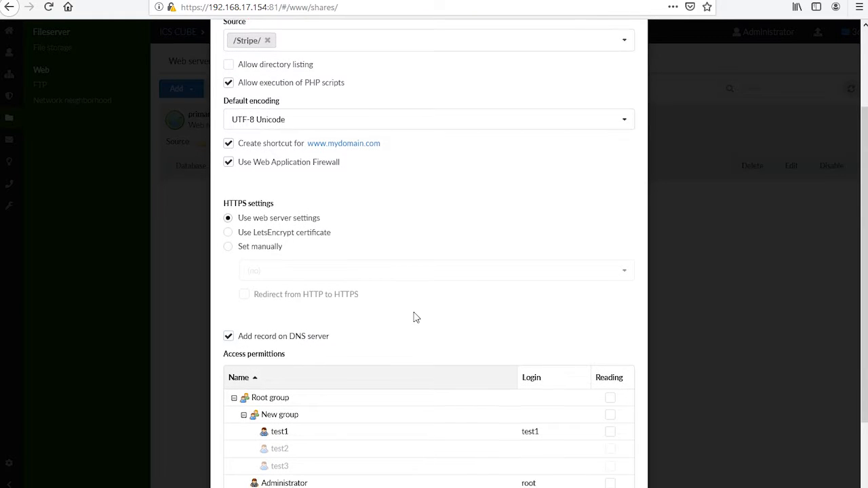
- Give Guest login read access and add the mydomain.com virtual host, confirming the DNS record prompts
scroll(468, 329, "down", 2)
left_click(610, 447)
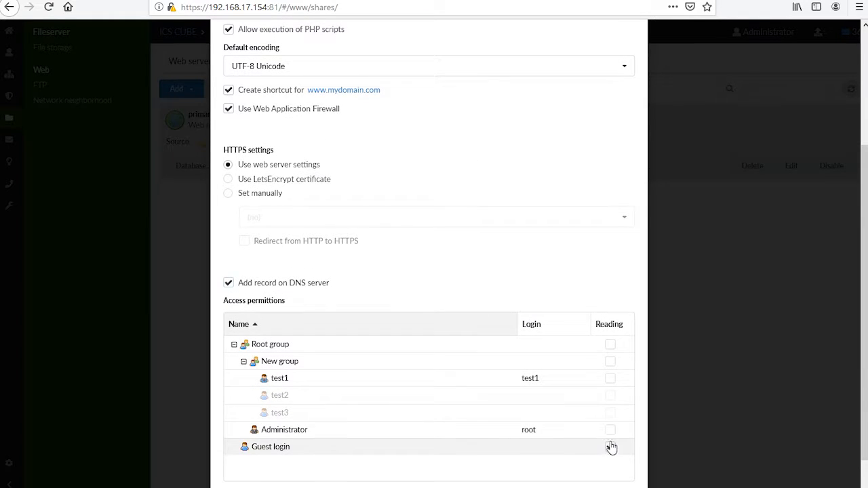
scroll(582, 429, "down", 1)
left_click(566, 478)
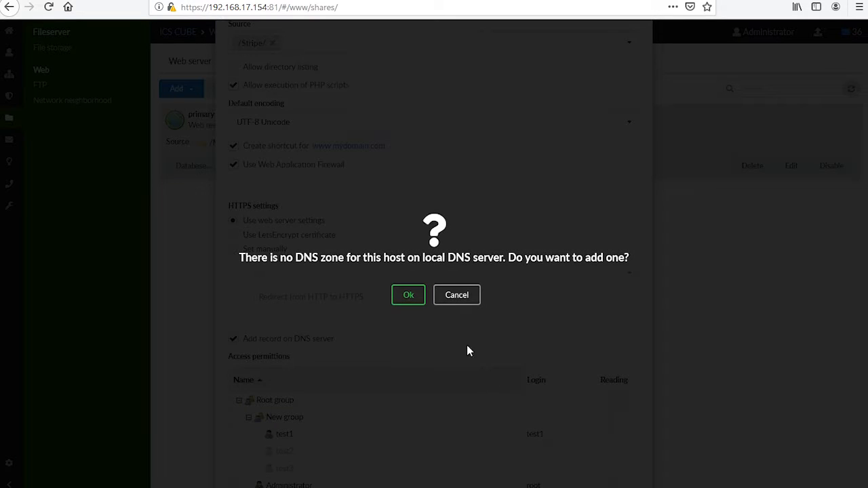
left_click(410, 296)
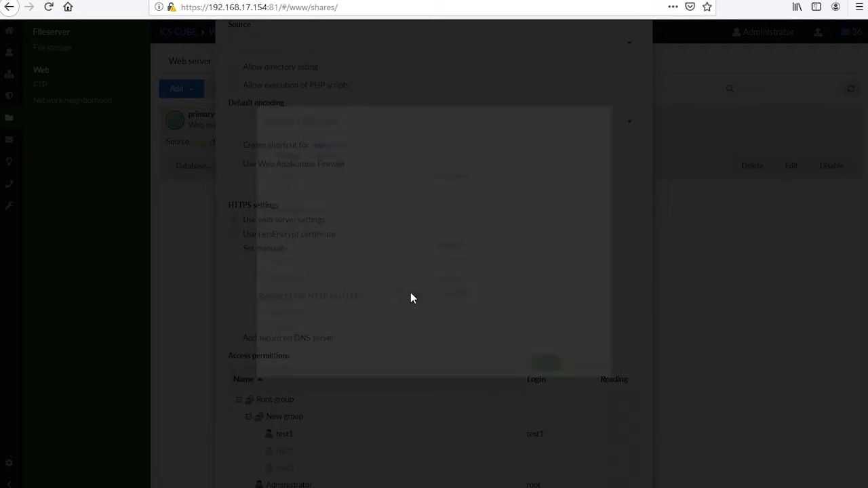
left_click(572, 407)
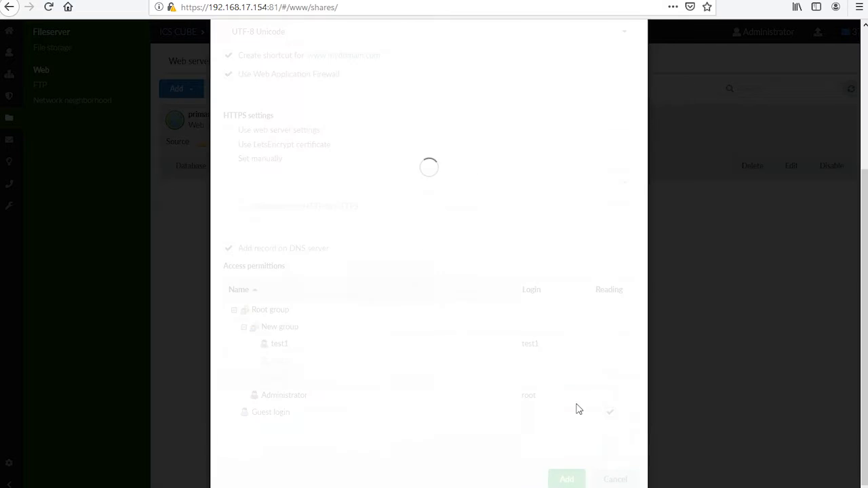
left_click(410, 305)
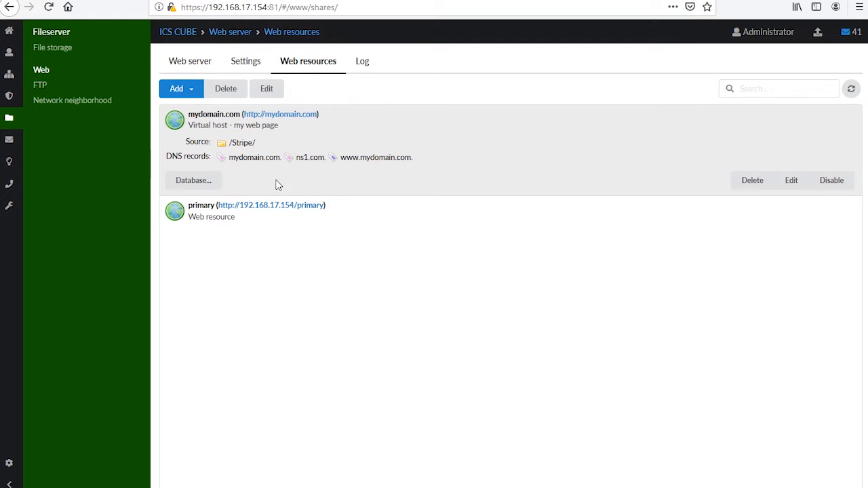
- Start adding a virtual host with reverse proxy that redirects HTTP to HTTPS
left_click(171, 88)
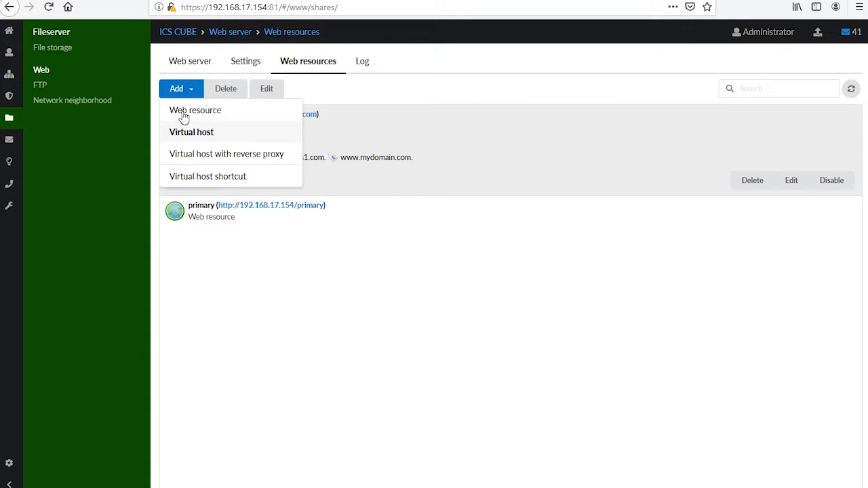
left_click(200, 154)
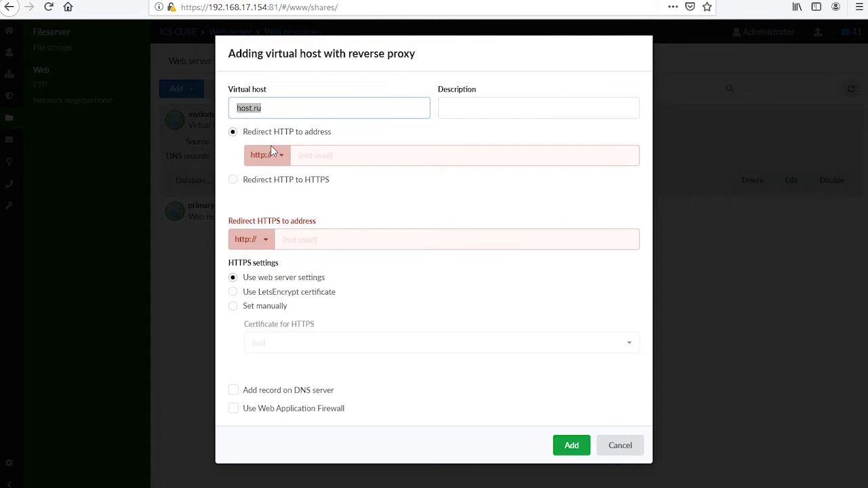
left_click(281, 183)
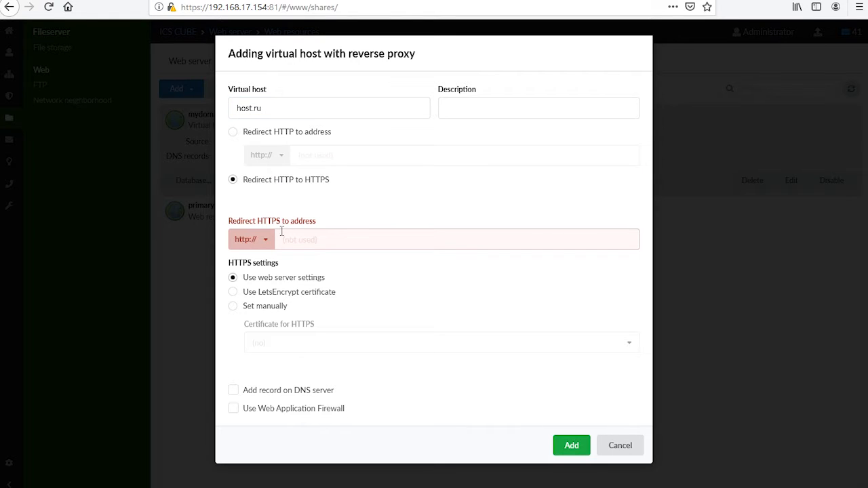
left_click(265, 244)
left_click(249, 279)
type("test.com")
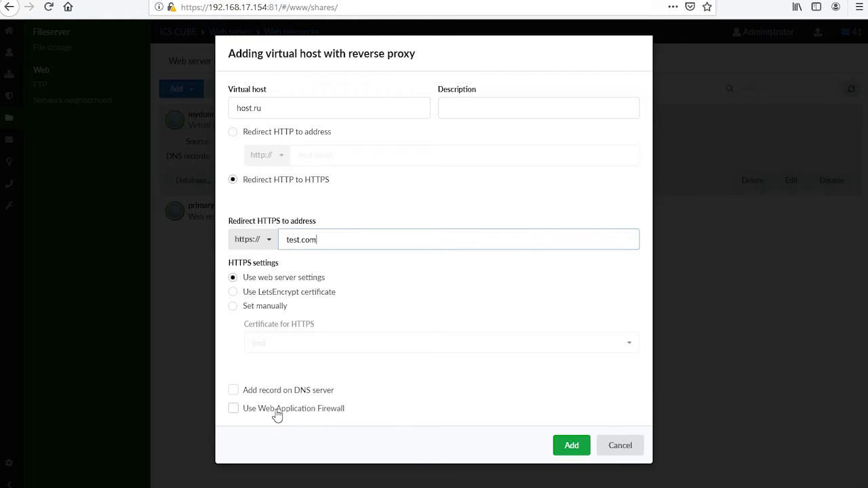
left_click(571, 448)
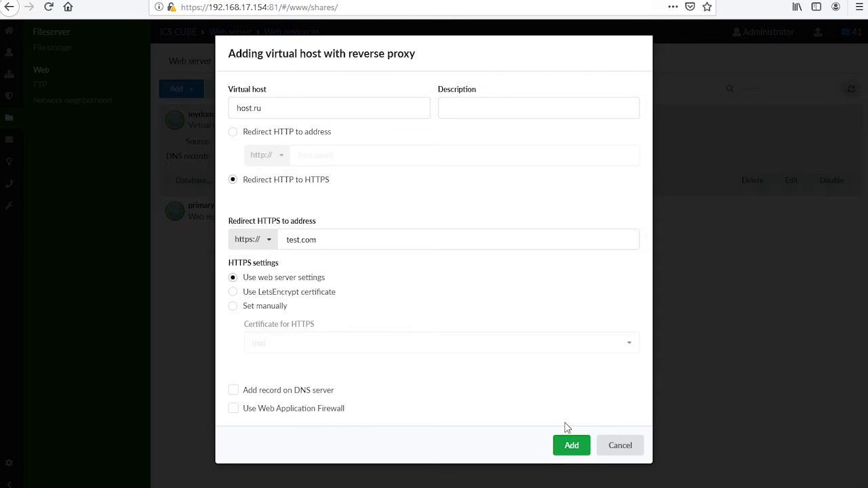
left_click(581, 444)
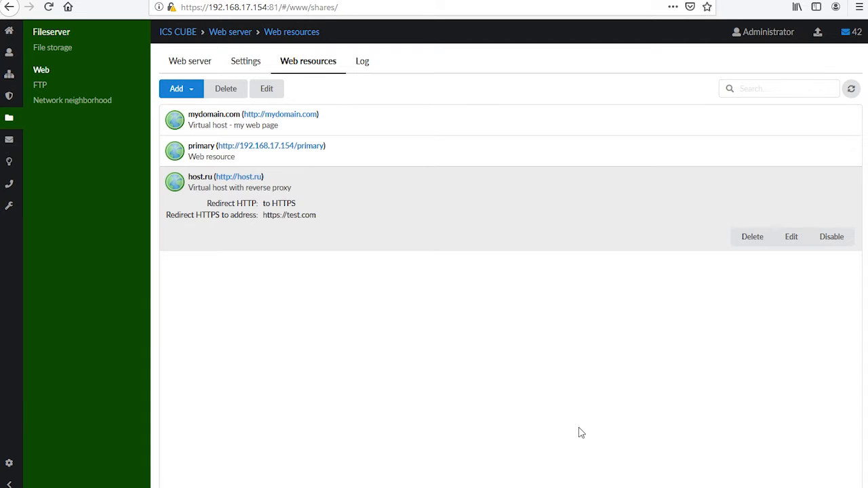
- Start adding a virtual host shortcut named test.com and open the virtual host list
left_click(192, 91)
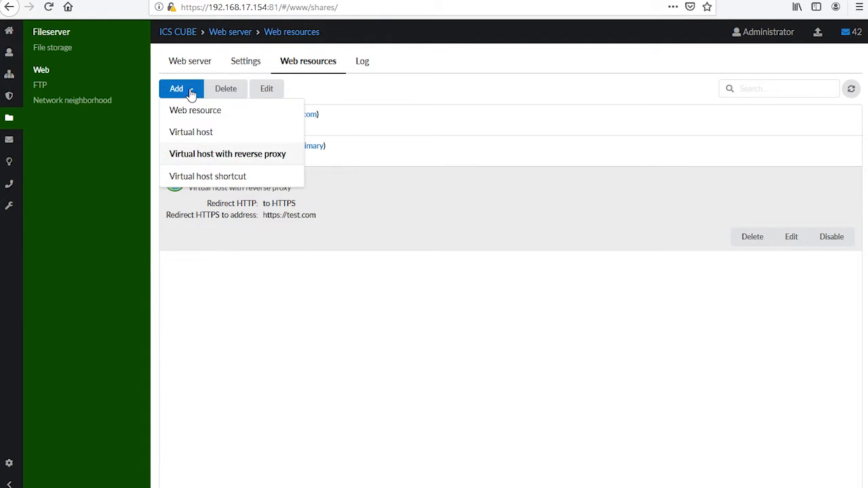
left_click(197, 176)
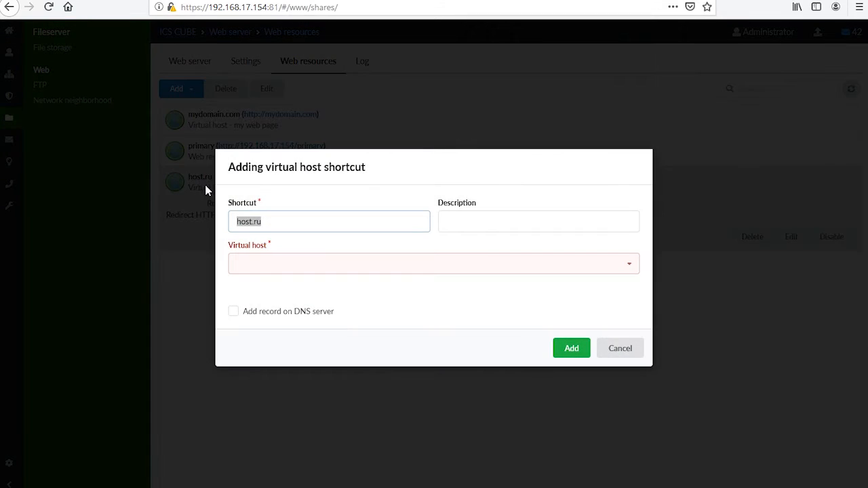
left_click(274, 217)
left_click_drag(269, 214, 224, 212)
type("test.com")
left_click(285, 265)
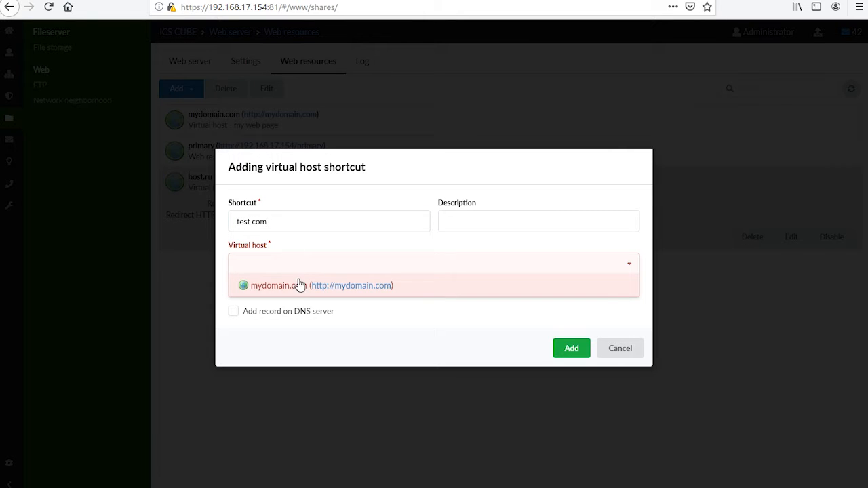
- Link the test.com shortcut to the mydomain.com virtual host, enable the DNS record, add it and accept creating the DNS A-records
left_click(301, 287)
left_click(359, 333)
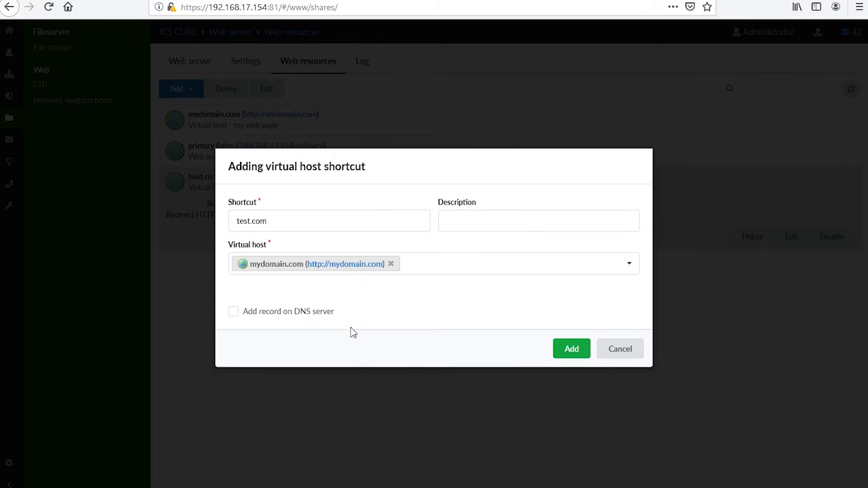
left_click(312, 318)
left_click(556, 351)
left_click(556, 354)
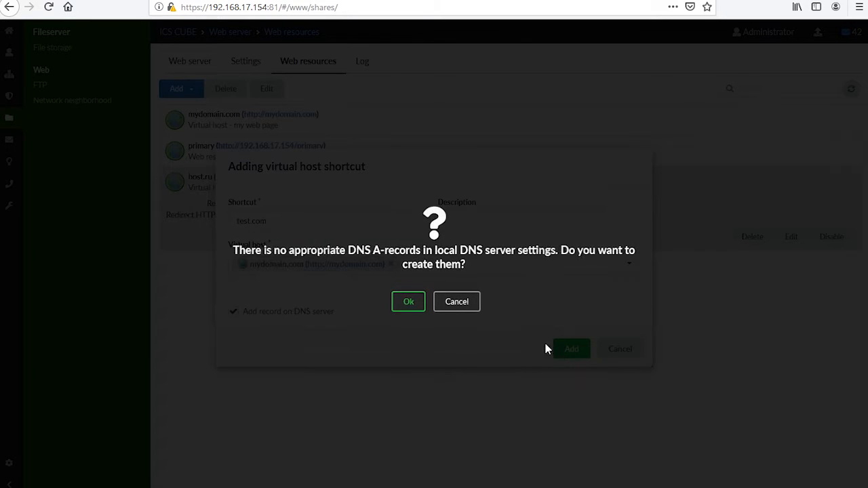
left_click(409, 306)
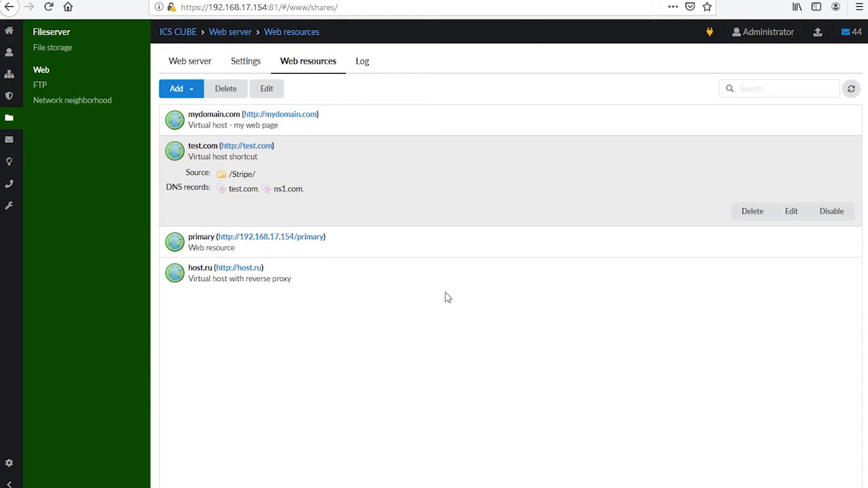
- Try to upload the d0735a48.sql database backup to the mydomain.com virtual host with Clear database checked
left_click(363, 131)
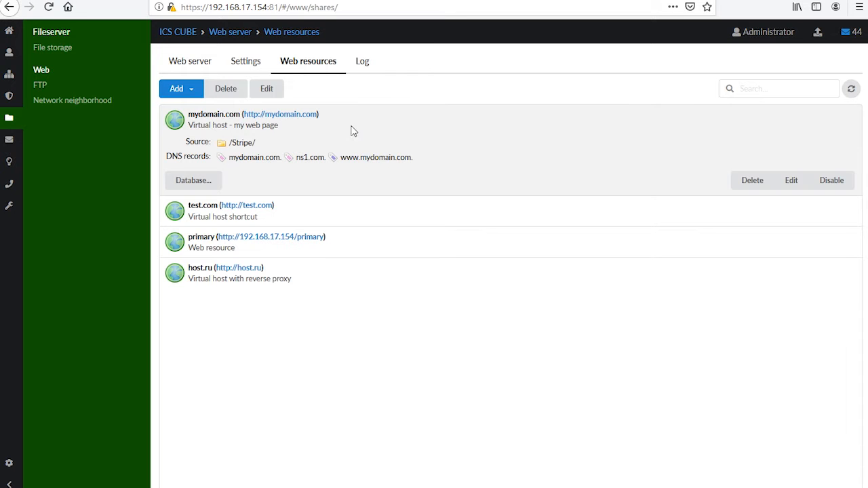
left_click(221, 182)
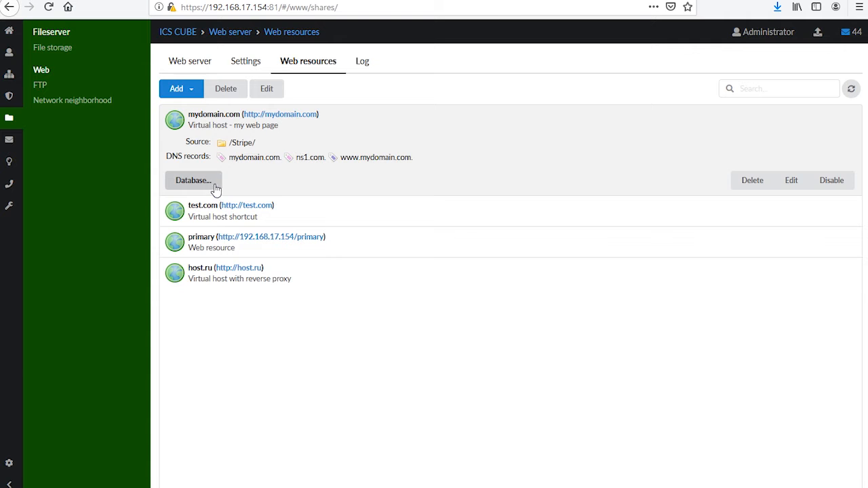
left_click(207, 182)
left_click(581, 334)
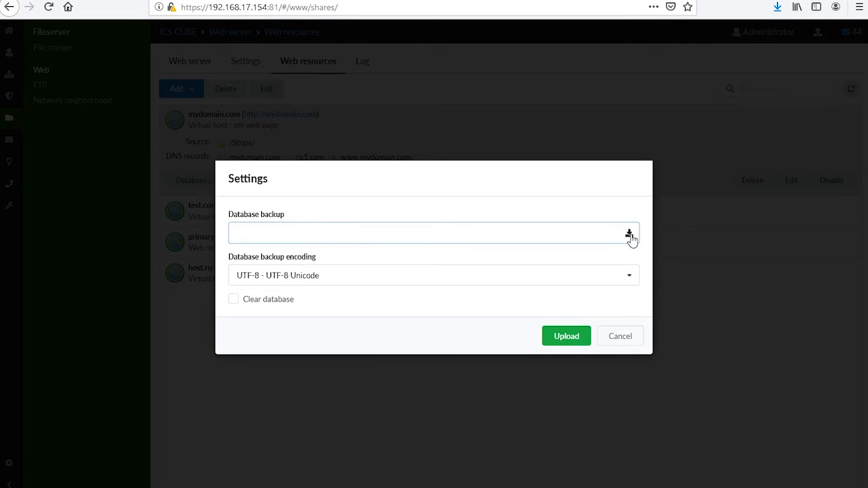
left_click(629, 233)
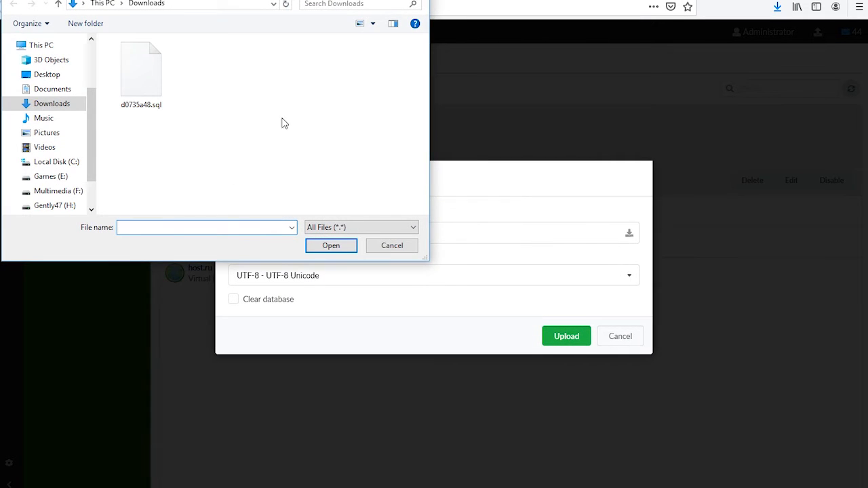
left_click(141, 75)
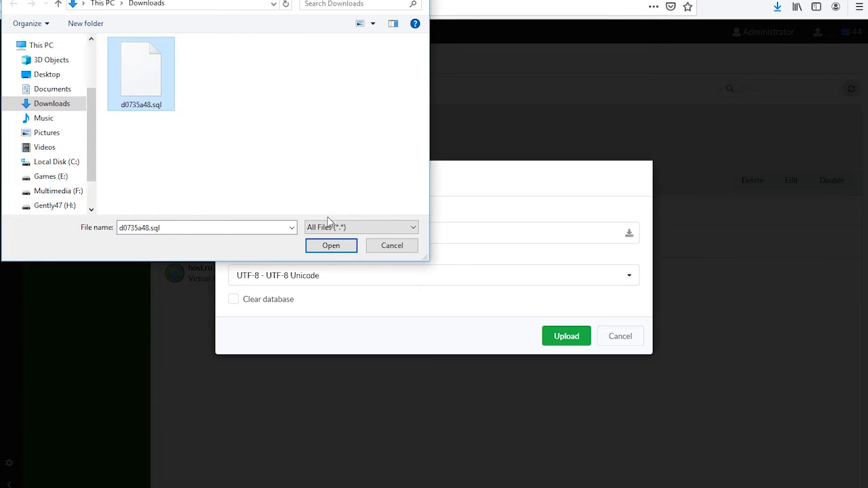
left_click(332, 245)
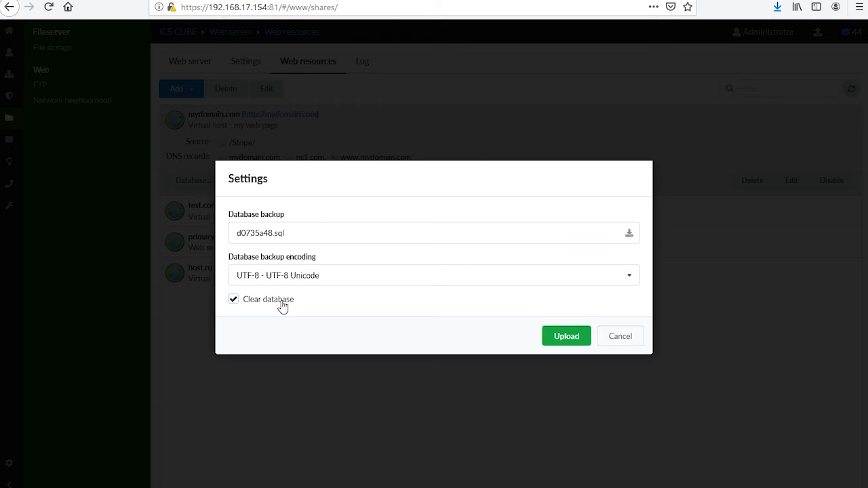
left_click(615, 343)
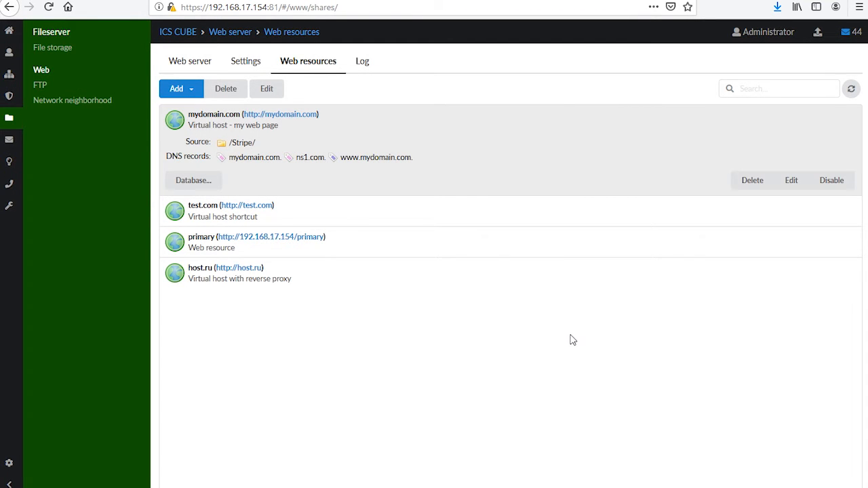
- Add a network neighborhood shared resource named primary2 from /primary/ with Administrator read and write access
left_click(73, 102)
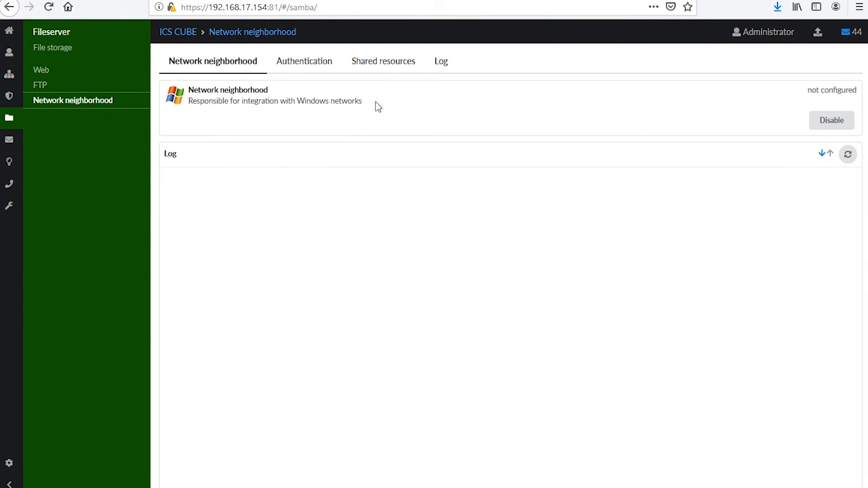
left_click(381, 63)
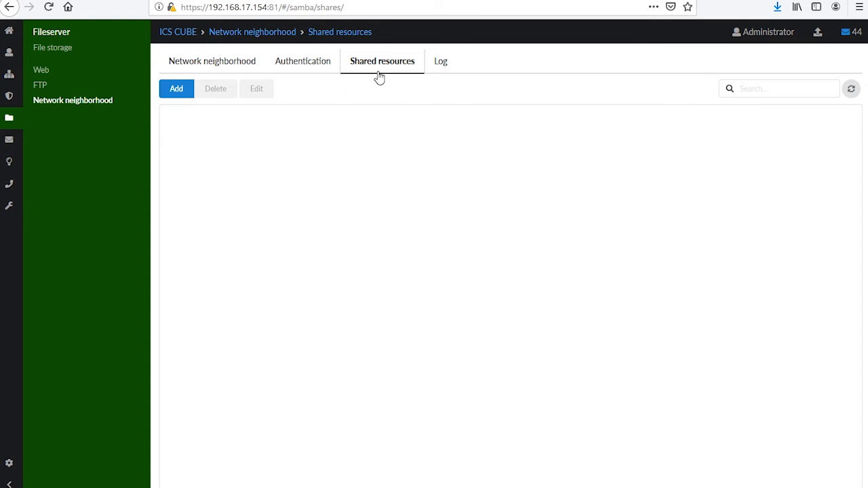
left_click(174, 92)
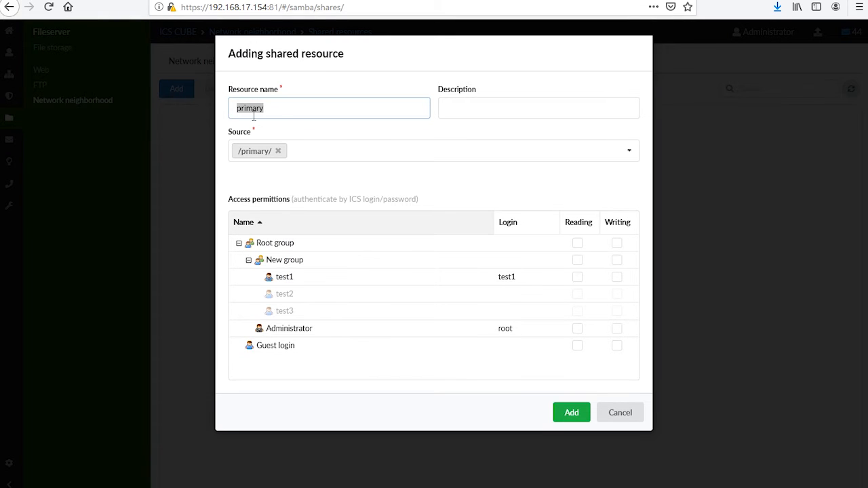
left_click(289, 109)
type("2")
left_click(612, 153)
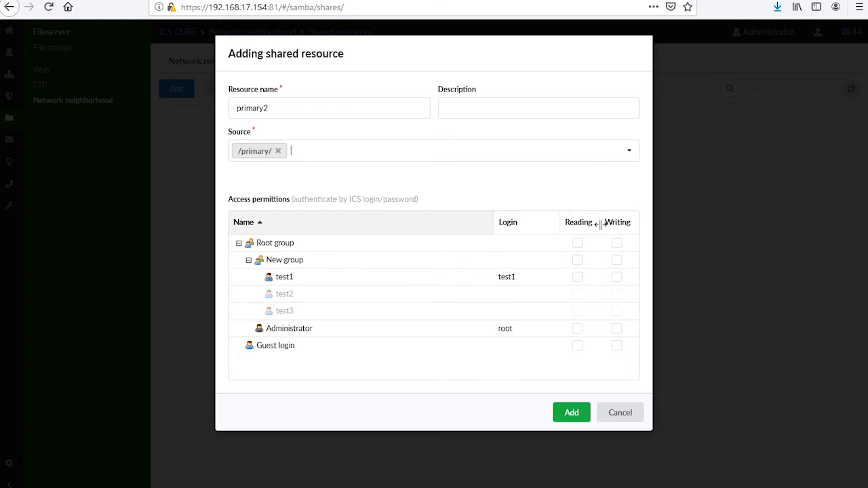
left_click(579, 331)
left_click(617, 330)
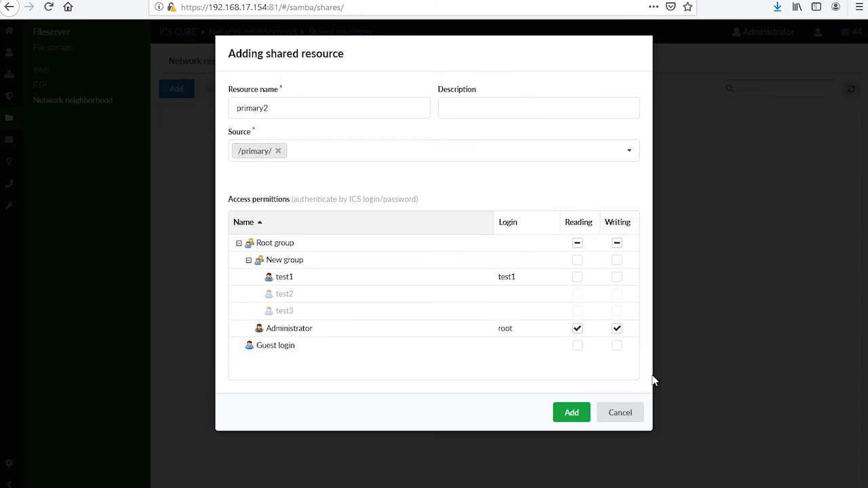
left_click(576, 414)
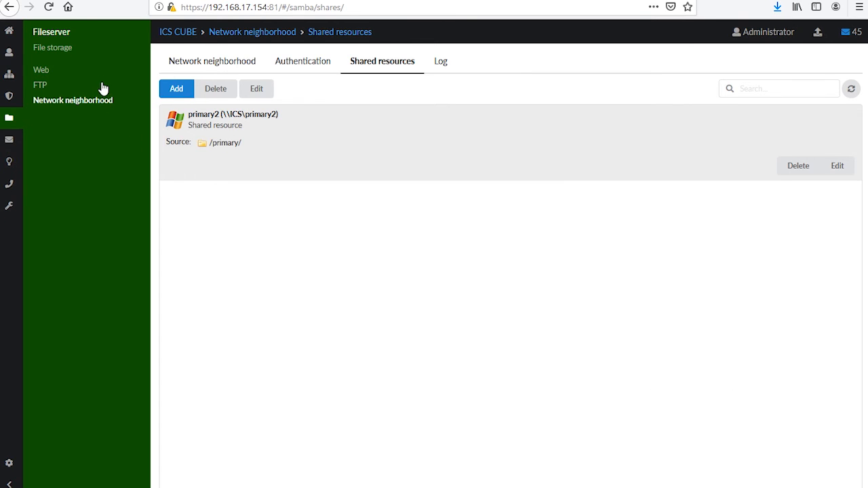
- Create a folder named New folder inside the Stripe folder in file storage
left_click(102, 60)
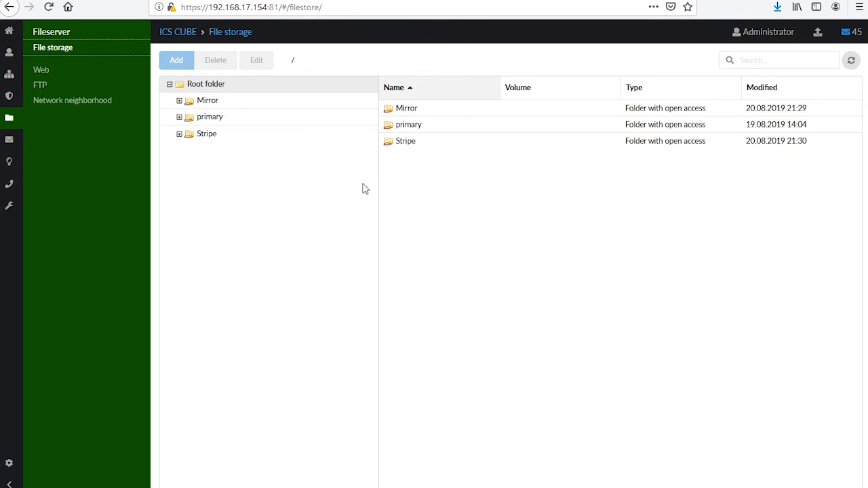
left_click(178, 135)
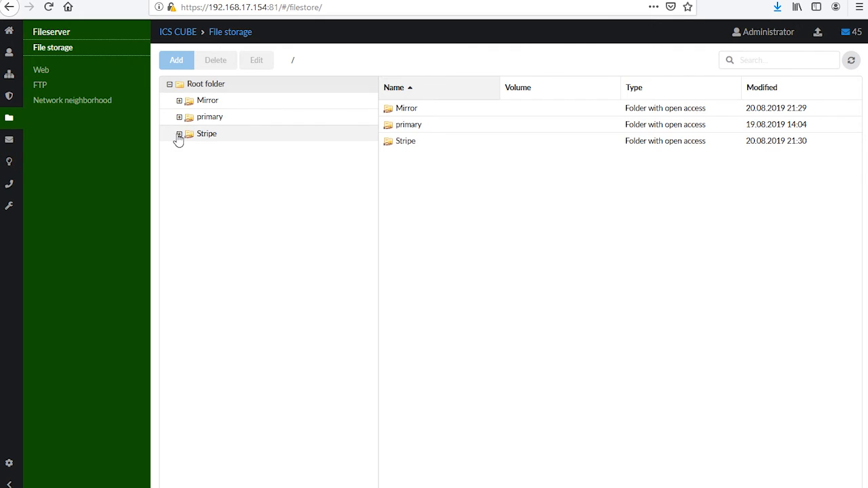
left_click(427, 146)
left_click(231, 133)
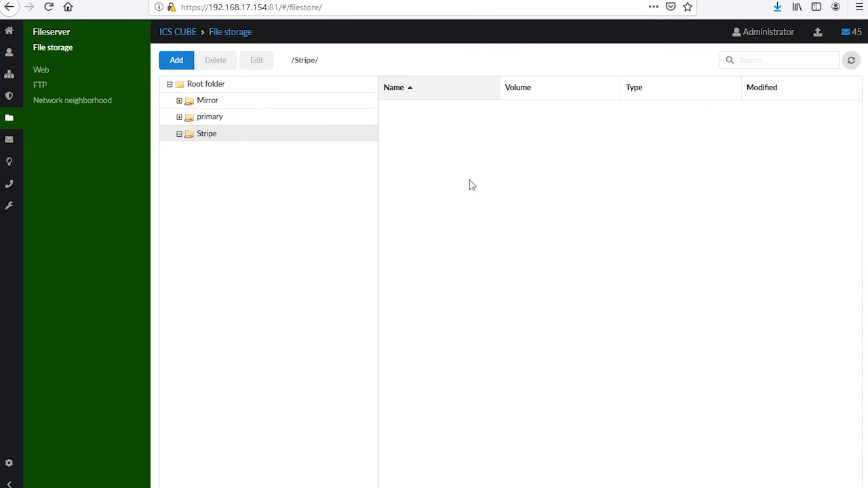
left_click(177, 60)
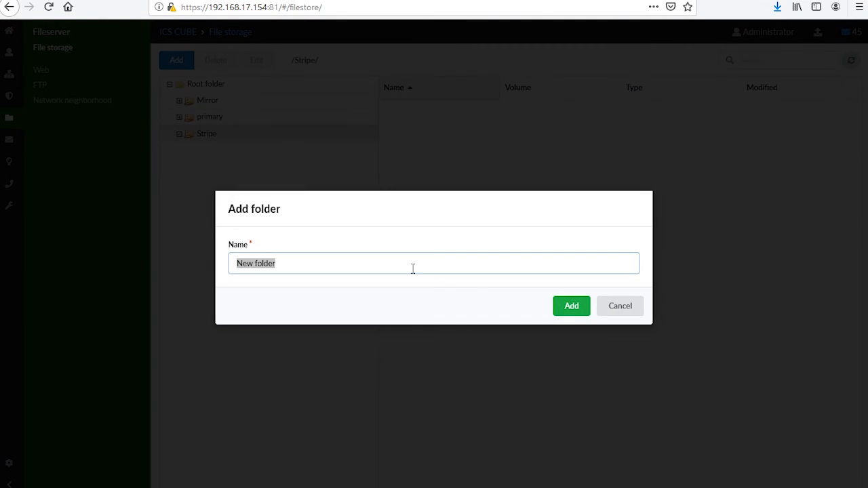
left_click(568, 307)
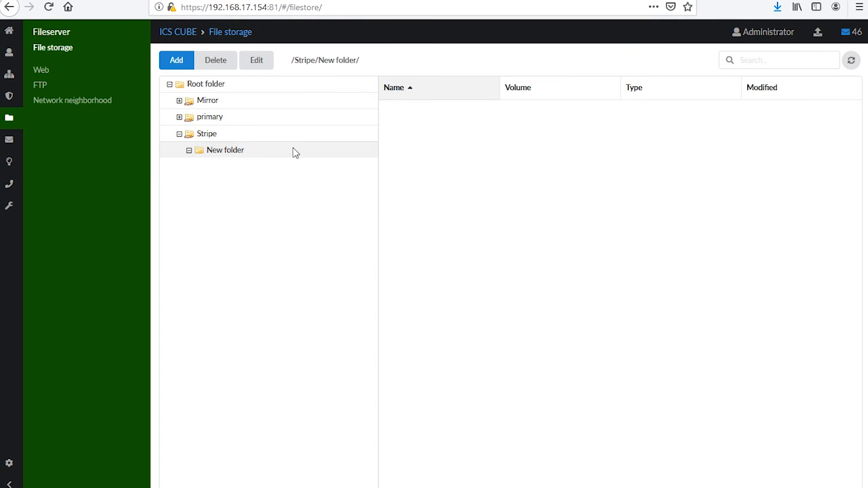
- Allow the web server to write to New folder inside Stripe
left_click(260, 134)
left_click(446, 120)
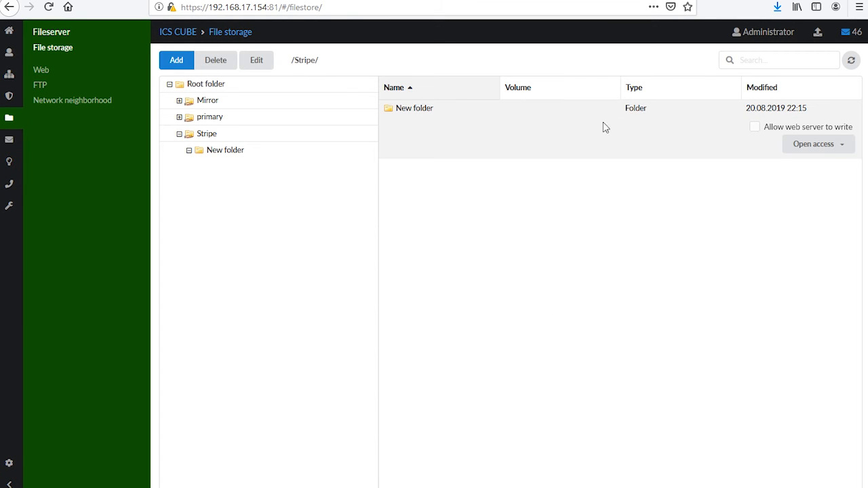
left_click(834, 144)
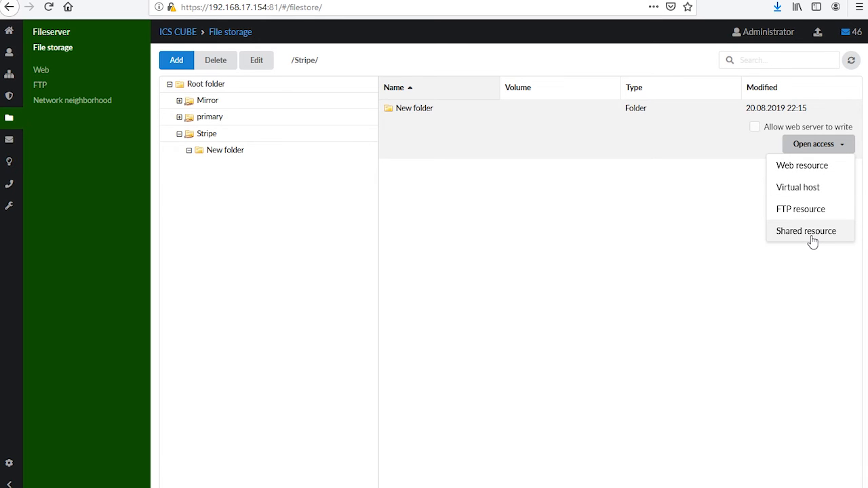
left_click(752, 134)
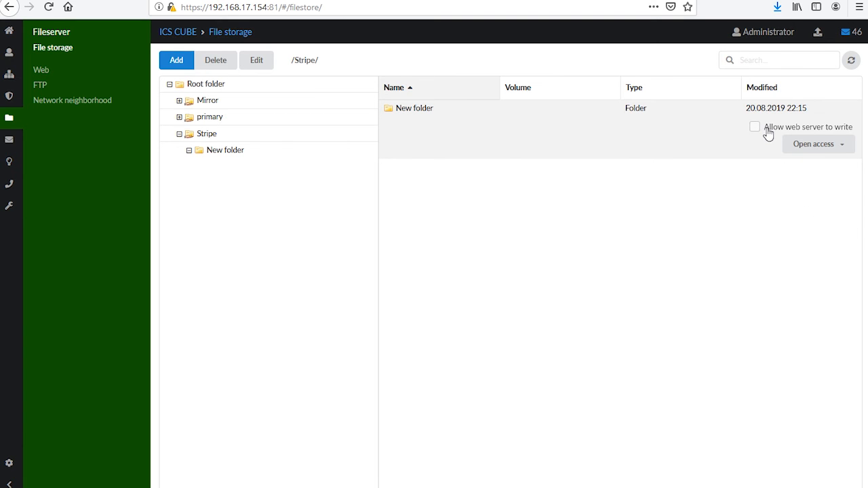
left_click(755, 127)
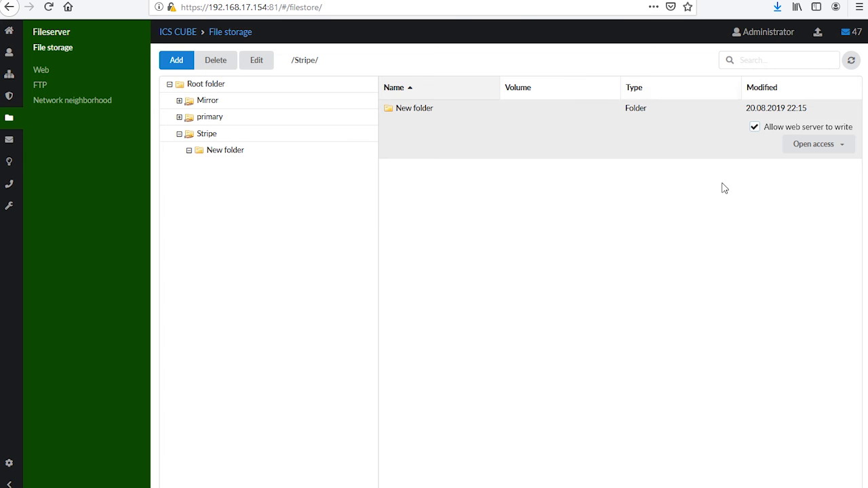